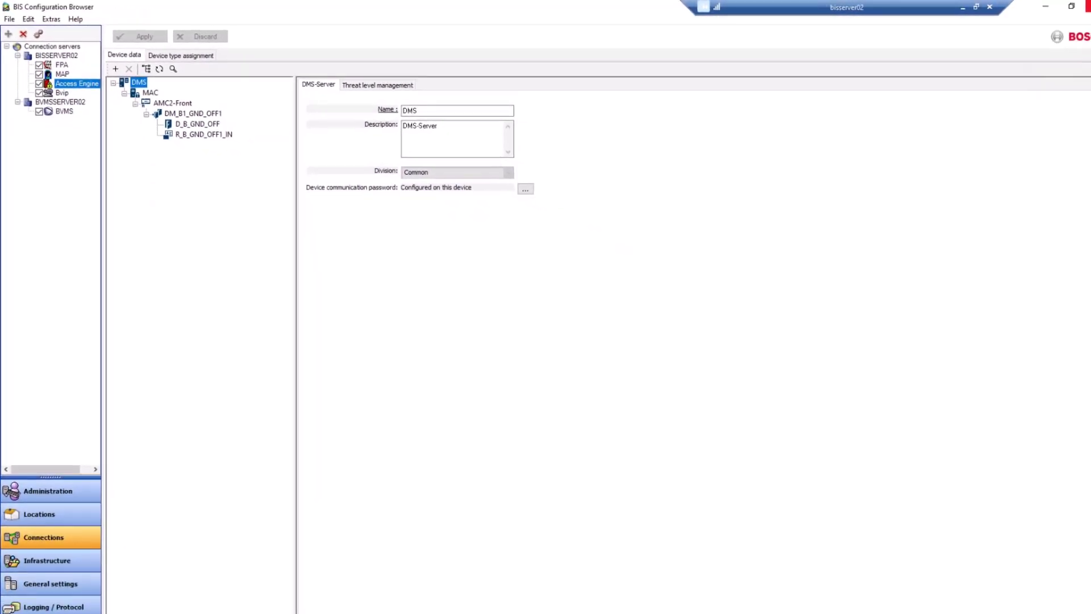
# Step: Close the Configuration Browser and back up the Training configuration to C:\Backup
pyautogui.click(1090, 10)
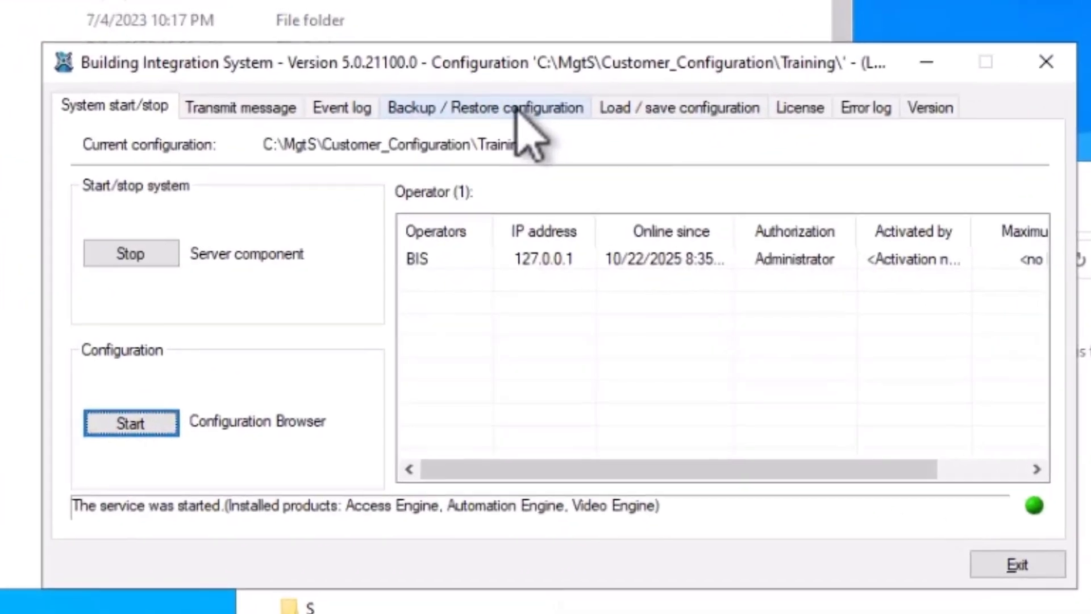
pyautogui.click(518, 109)
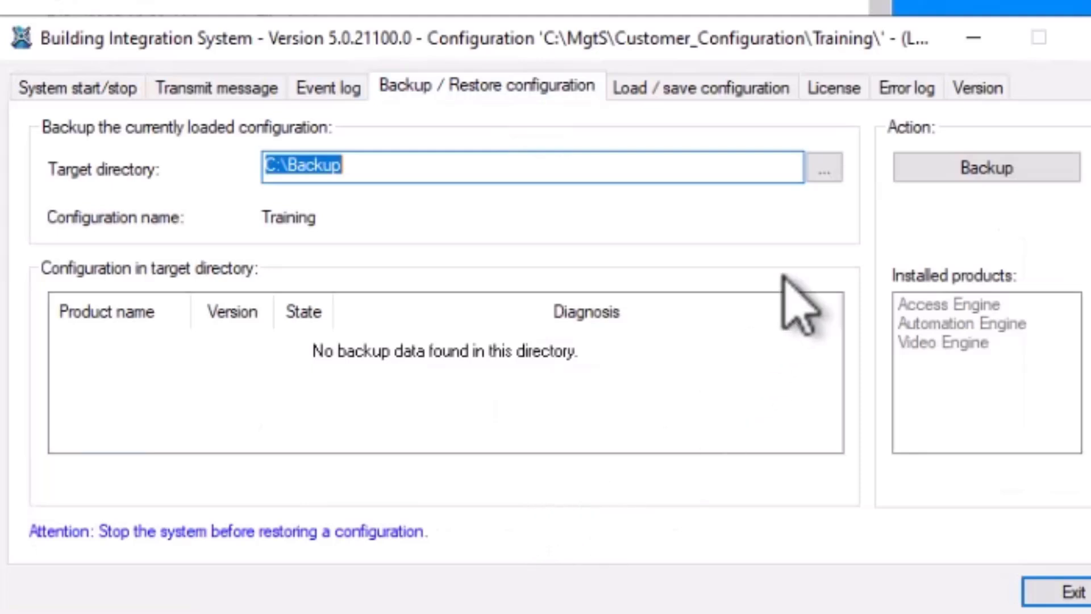
pyautogui.click(1001, 178)
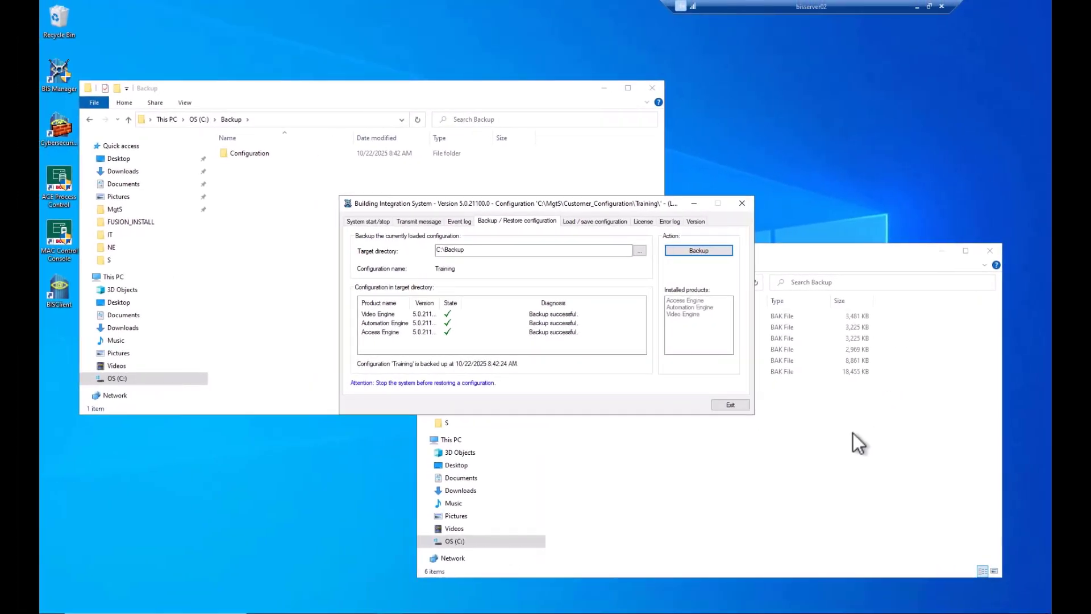
# Step: Inspect the SQL Server backup folder and the Configuration folder inside C:\Backup
pyautogui.click(854, 434)
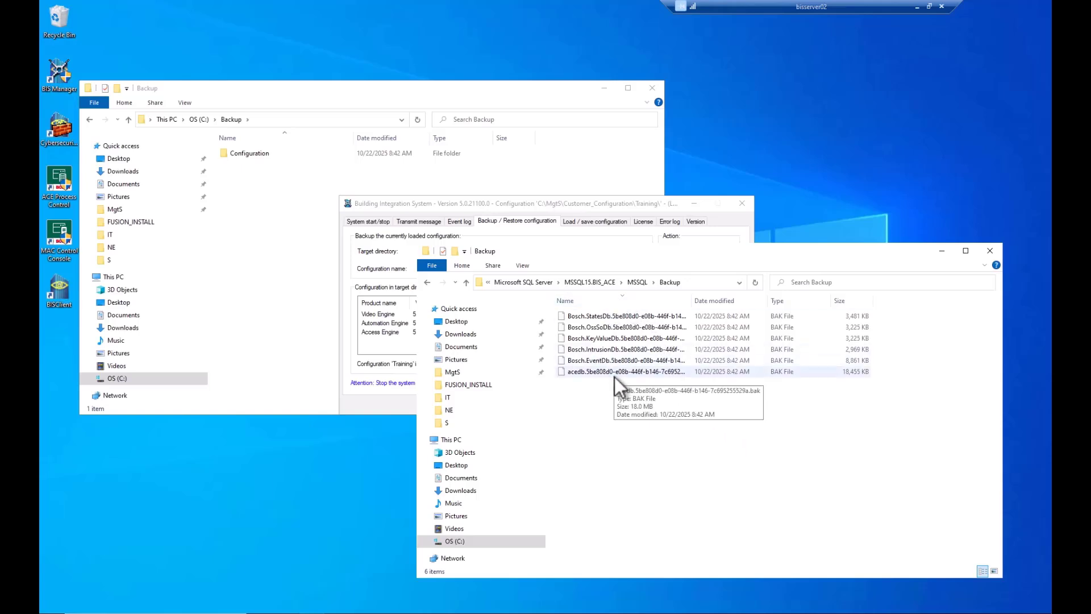
pyautogui.click(242, 214)
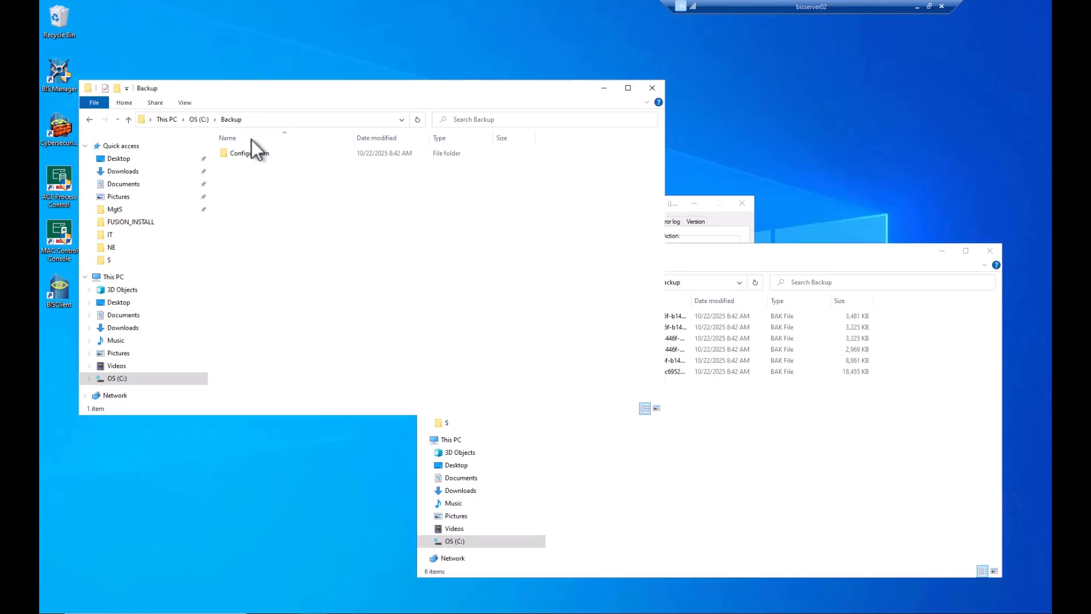
pyautogui.doubleClick(247, 155)
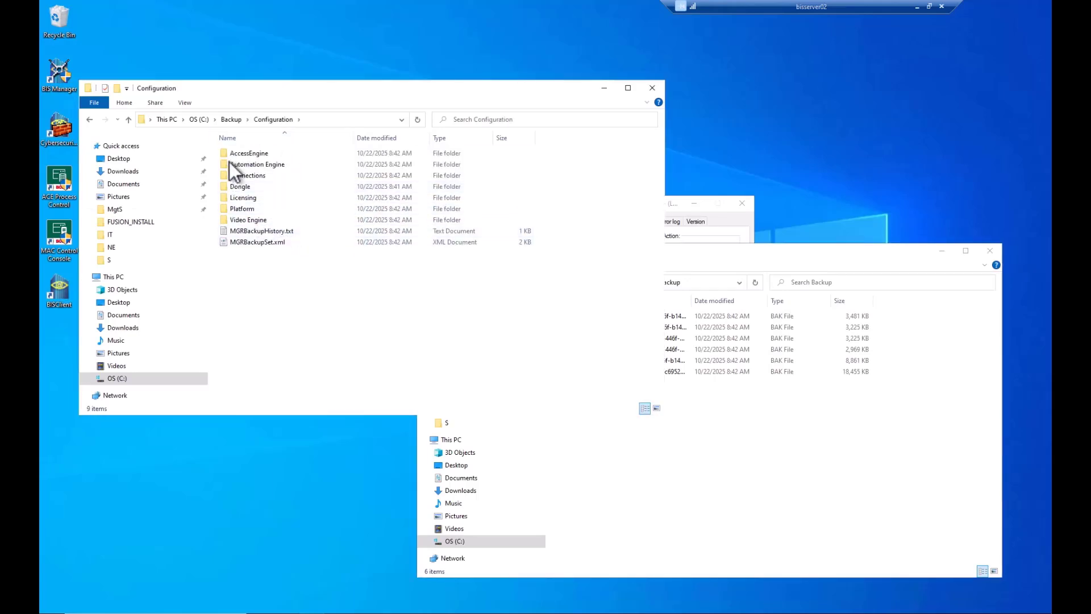
pyautogui.click(128, 120)
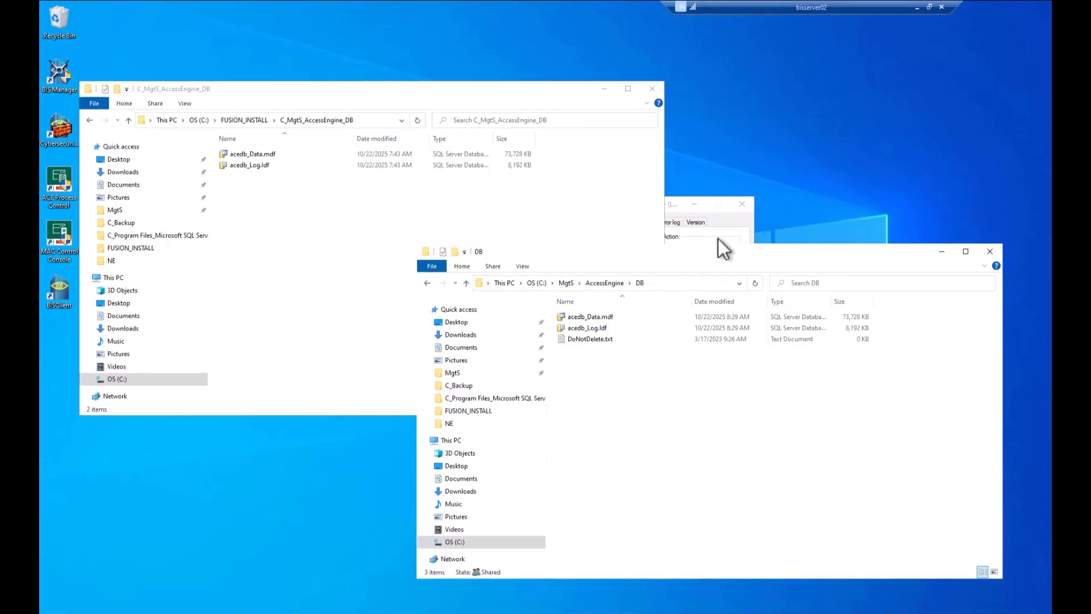
pyautogui.click(718, 239)
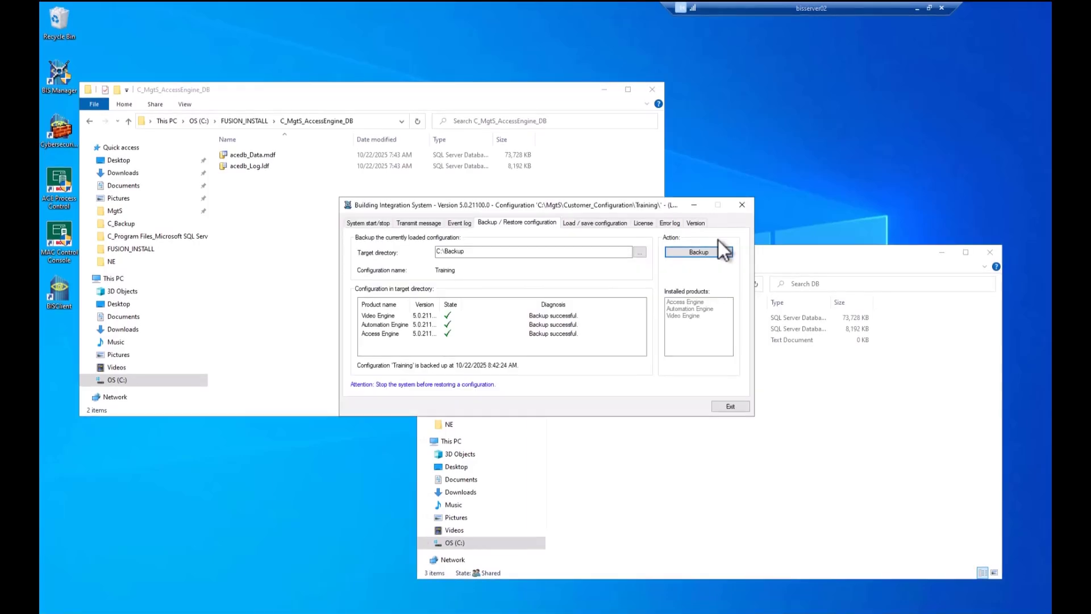
# Step: Stop the BIS server component under System start/stop and confirm the shutdown
pyautogui.click(375, 224)
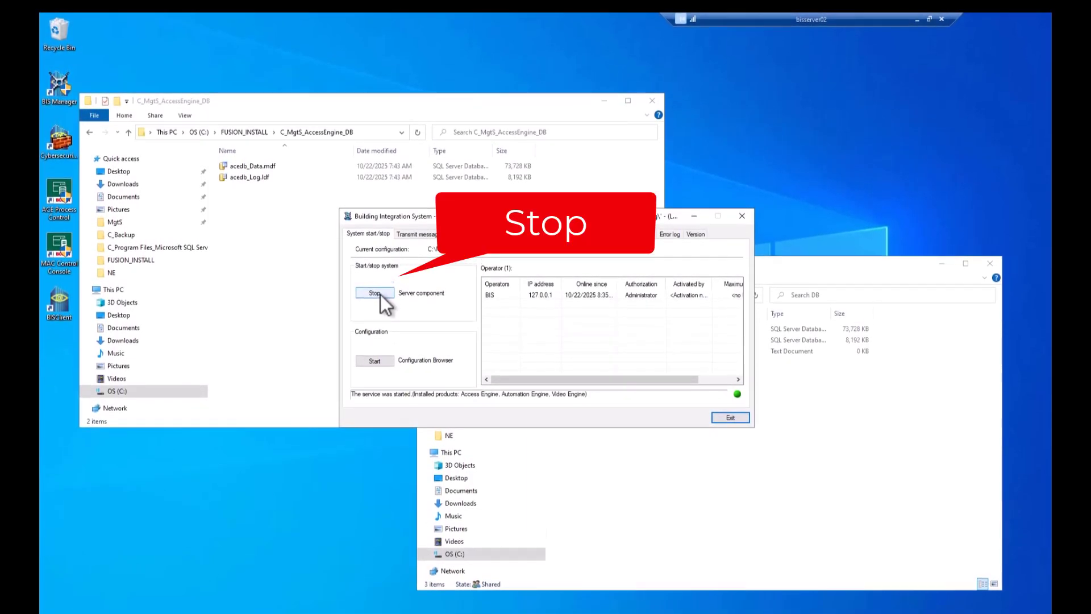
pyautogui.click(379, 290)
pyautogui.click(554, 348)
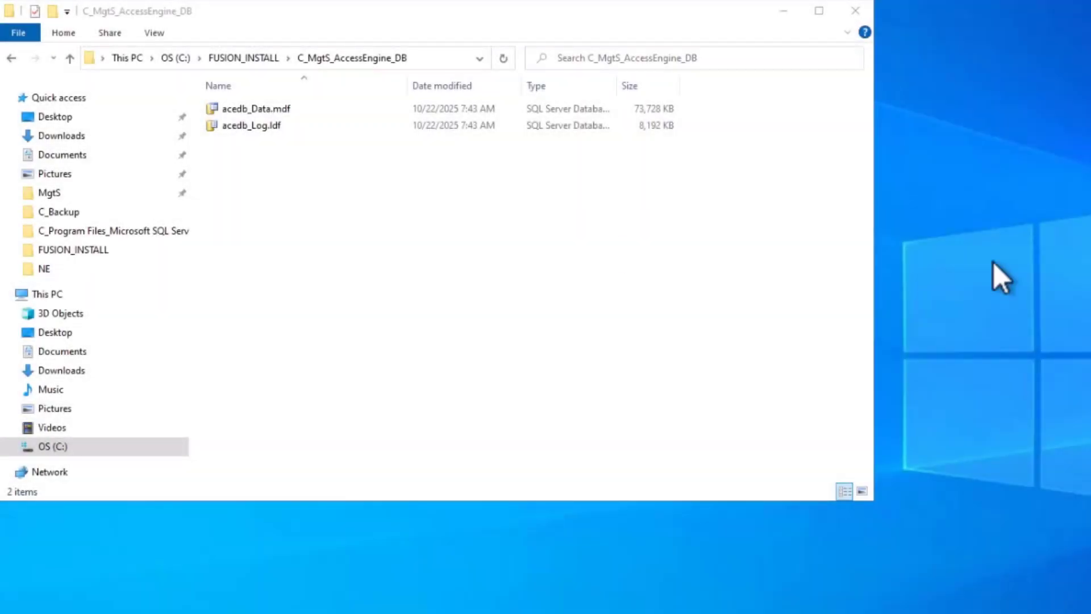
# Step: Open the FUSION_INSTALL\BIS_6.0.21316_EN installation folder
pyautogui.click(244, 57)
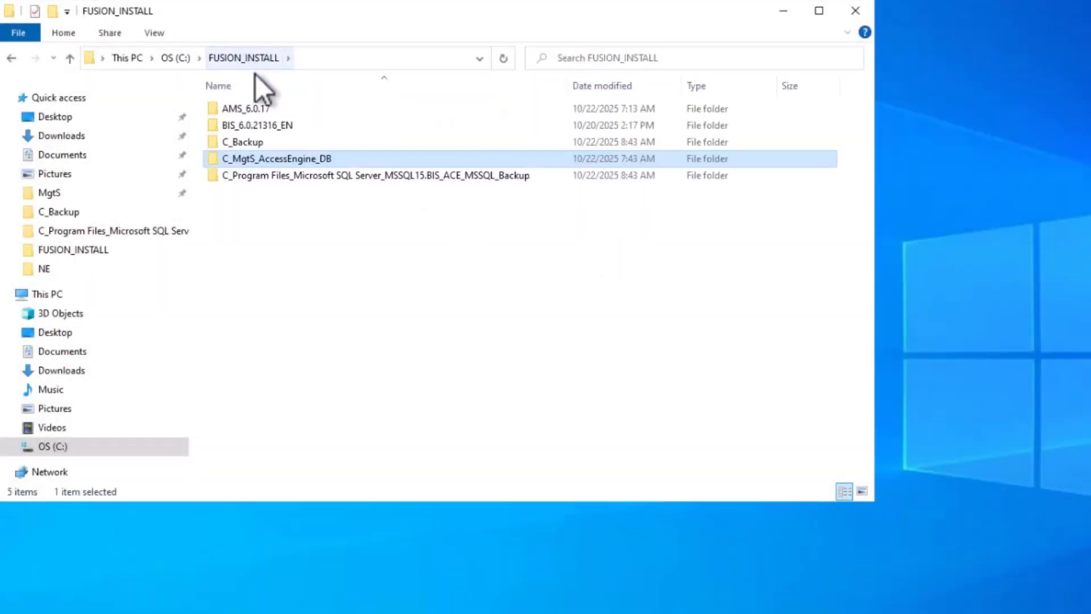
pyautogui.doubleClick(268, 126)
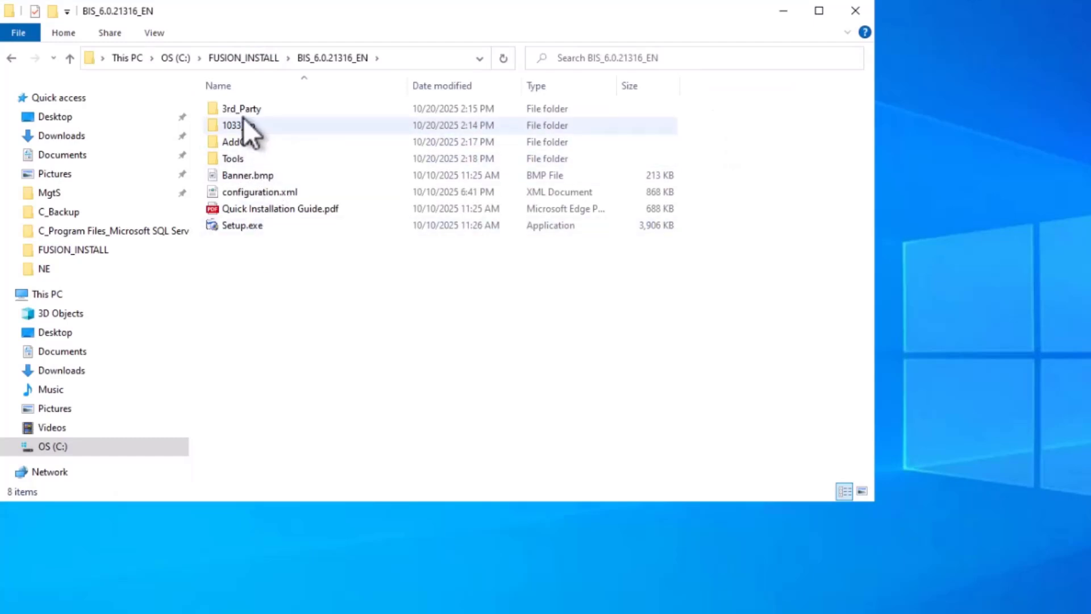
pyautogui.click(244, 124)
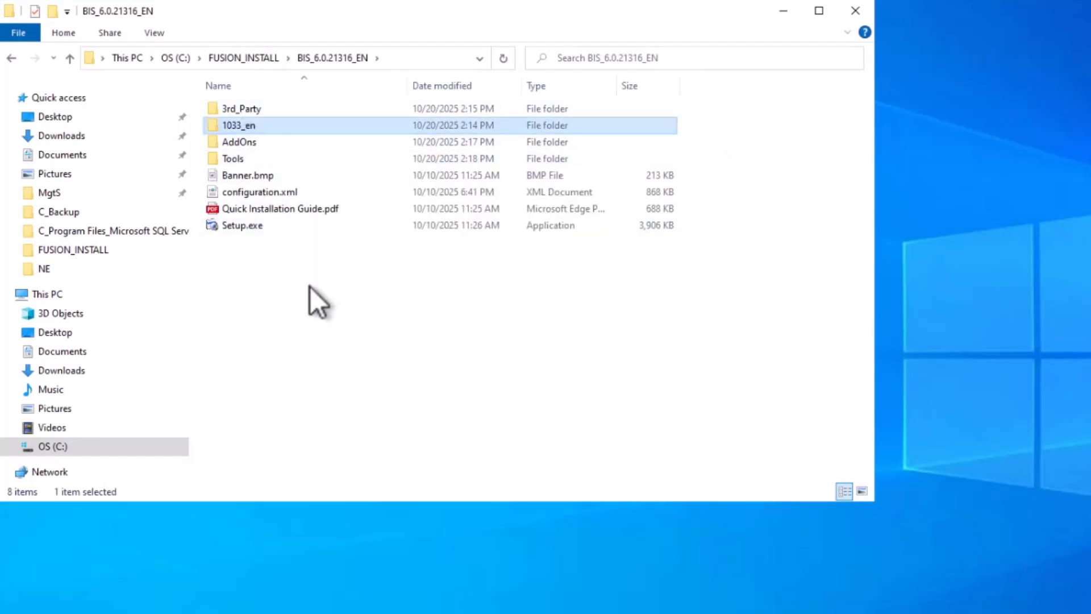
# Step: Run Setup.exe as administrator in English and start installing the listed components
pyautogui.rightClick(247, 227)
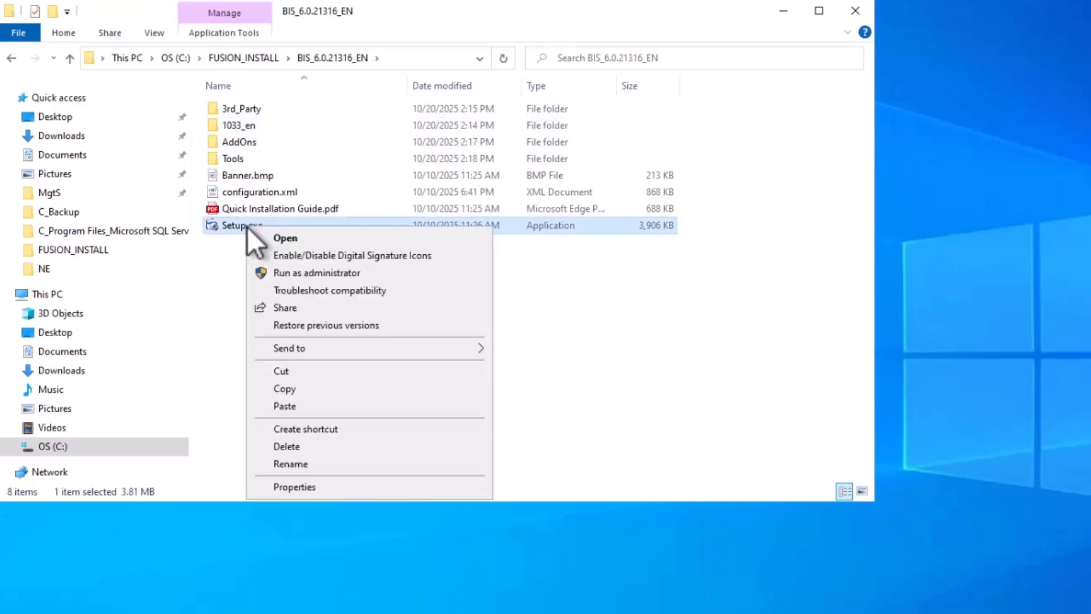
pyautogui.click(291, 275)
pyautogui.click(605, 460)
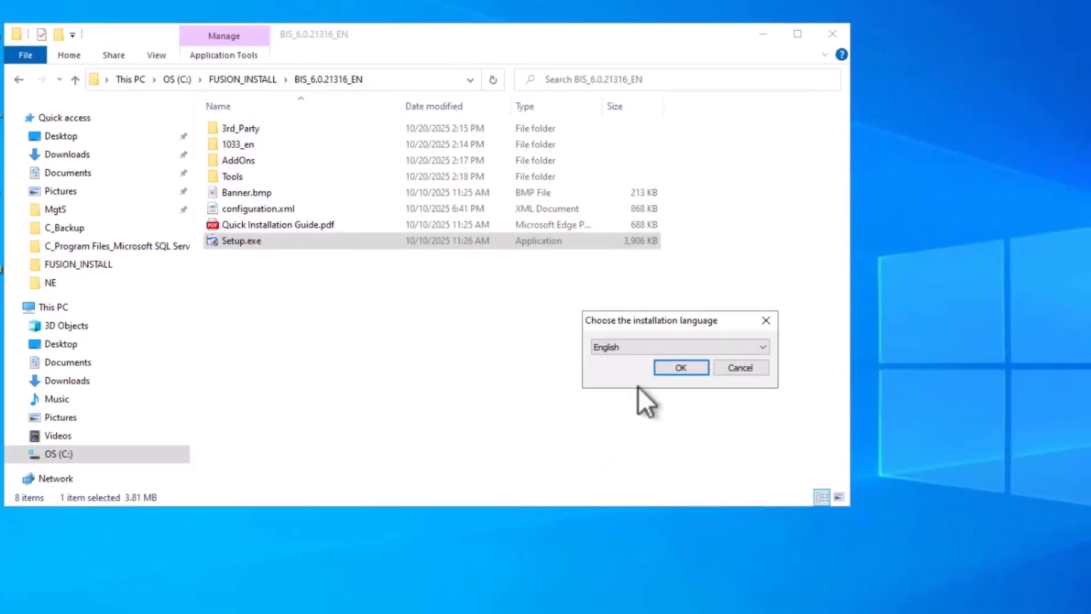
pyautogui.click(676, 366)
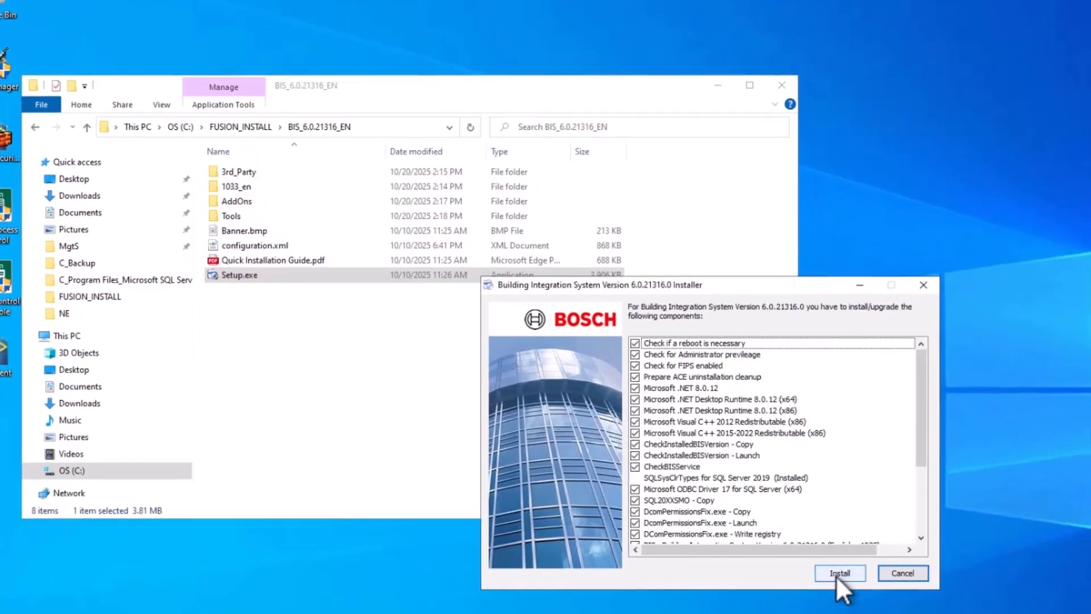
pyautogui.click(835, 572)
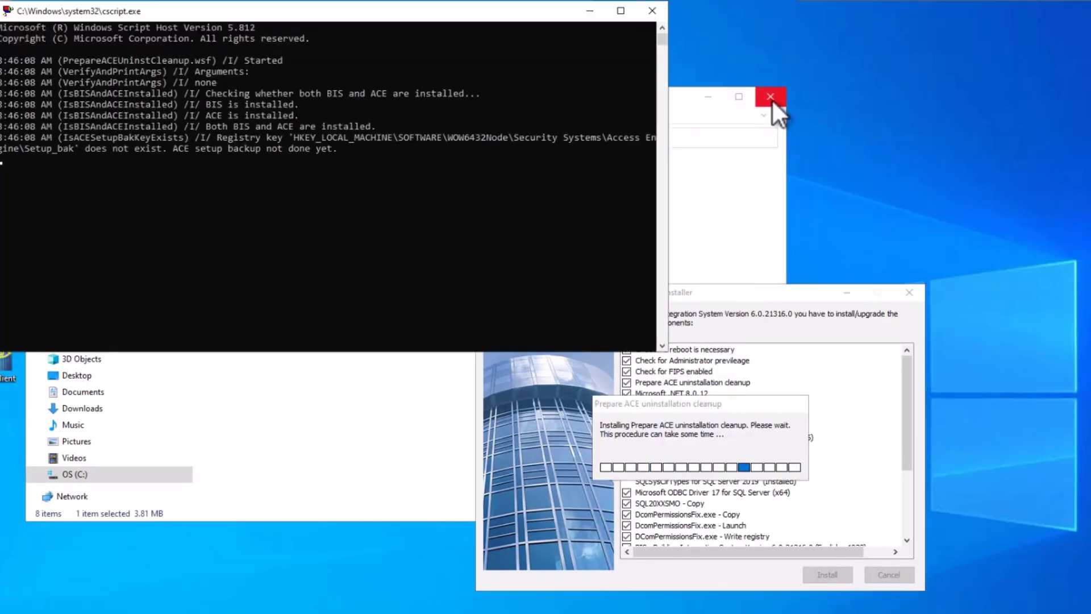
# Step: Paste the sa password into SQL password, test the acedb connection, and confirm
pyautogui.click(771, 97)
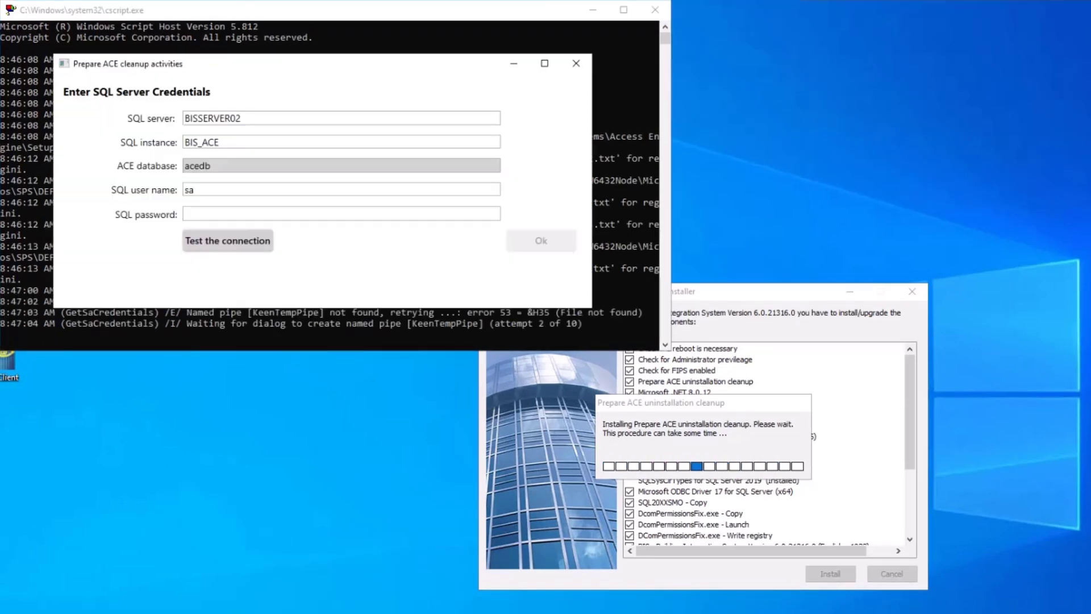
pyautogui.click(195, 214)
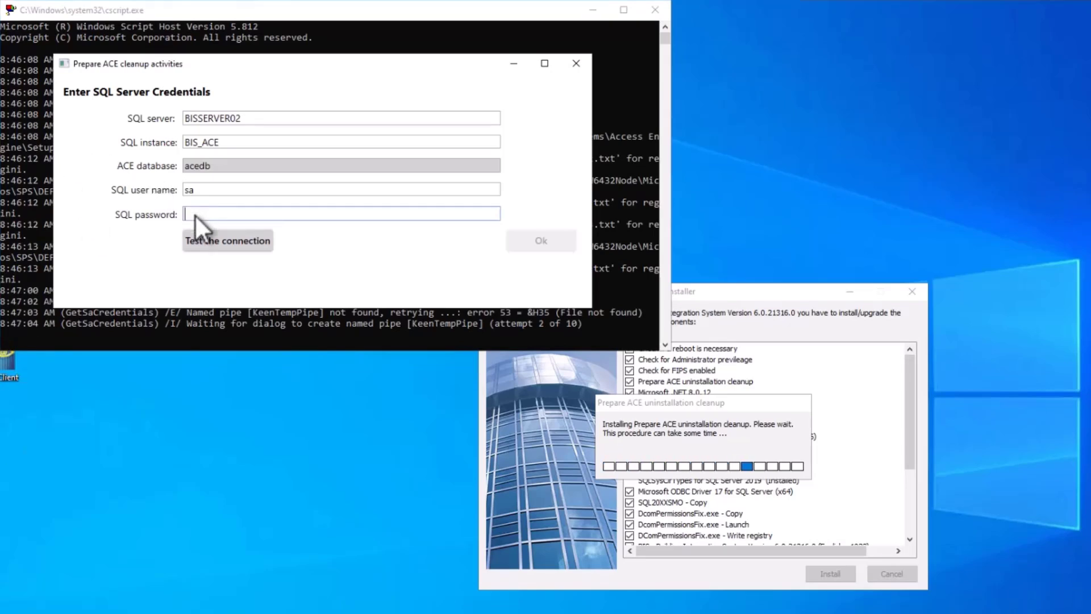
pyautogui.rightClick(195, 213)
pyautogui.click(229, 272)
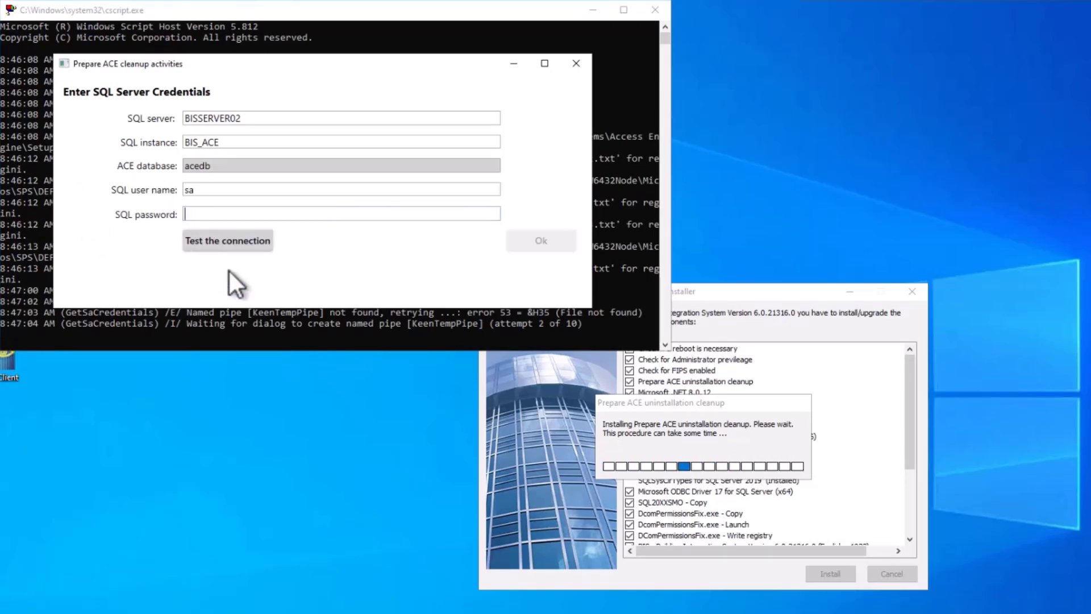
pyautogui.click(230, 240)
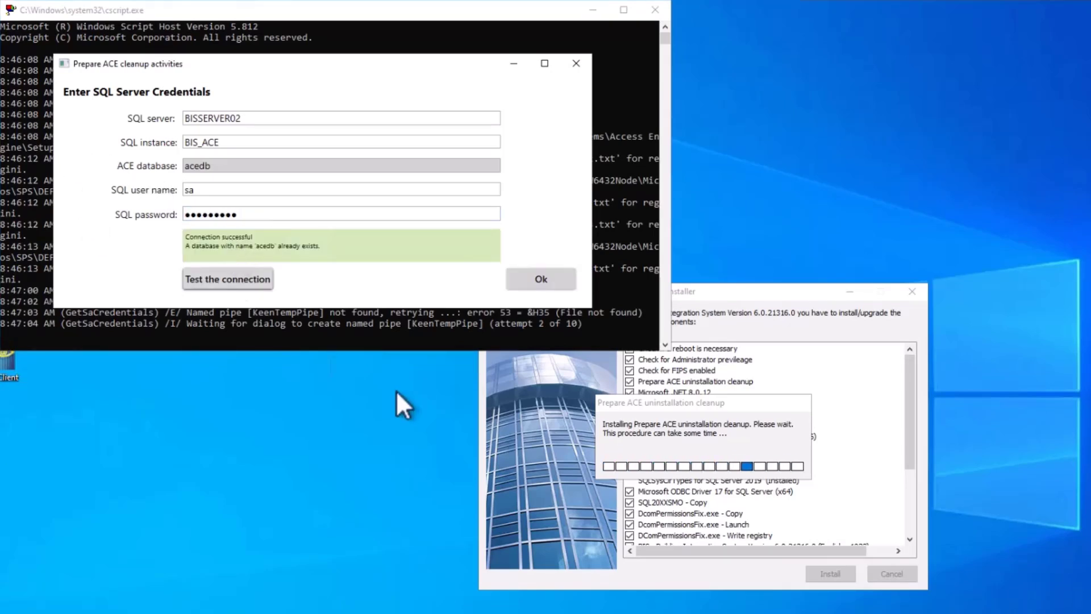
pyautogui.click(541, 279)
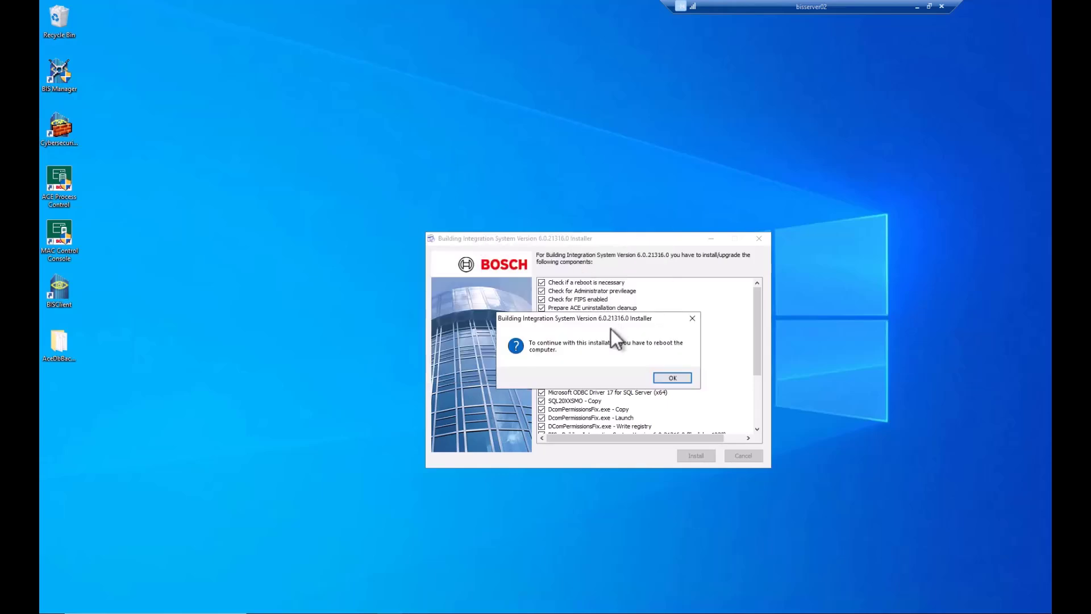
# Step: Accept the reboot, then stop the restarted BIS server component and exit BIS Manager
pyautogui.click(660, 380)
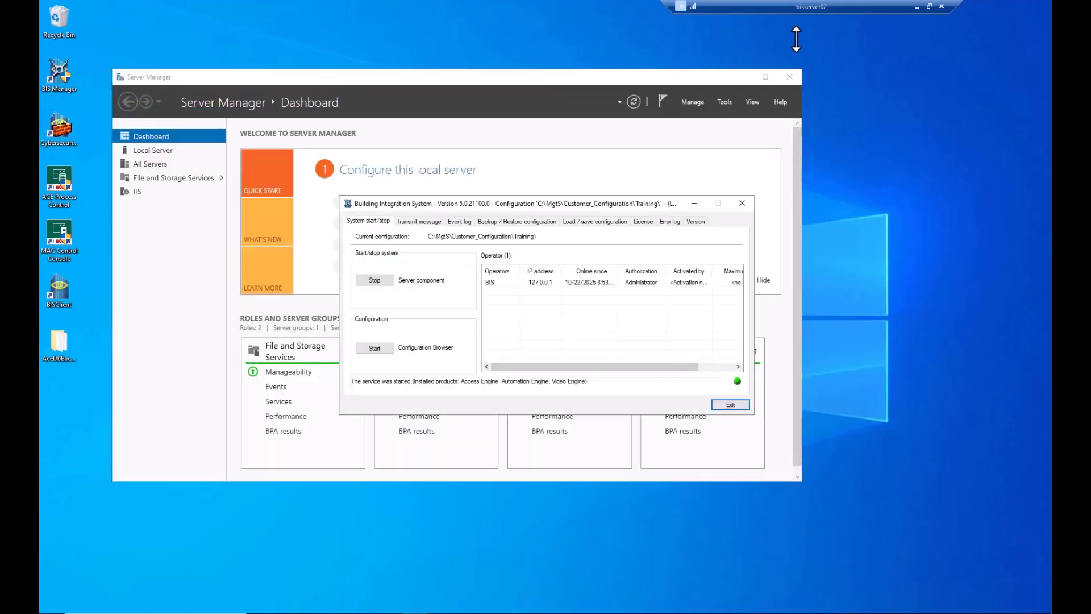
pyautogui.click(741, 77)
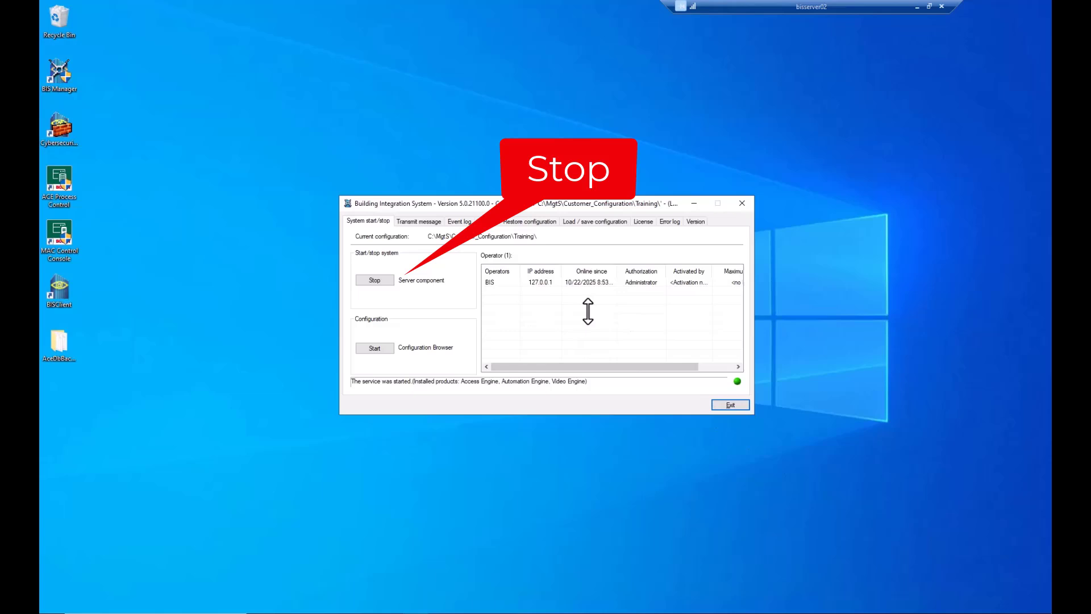
pyautogui.click(375, 279)
pyautogui.click(544, 334)
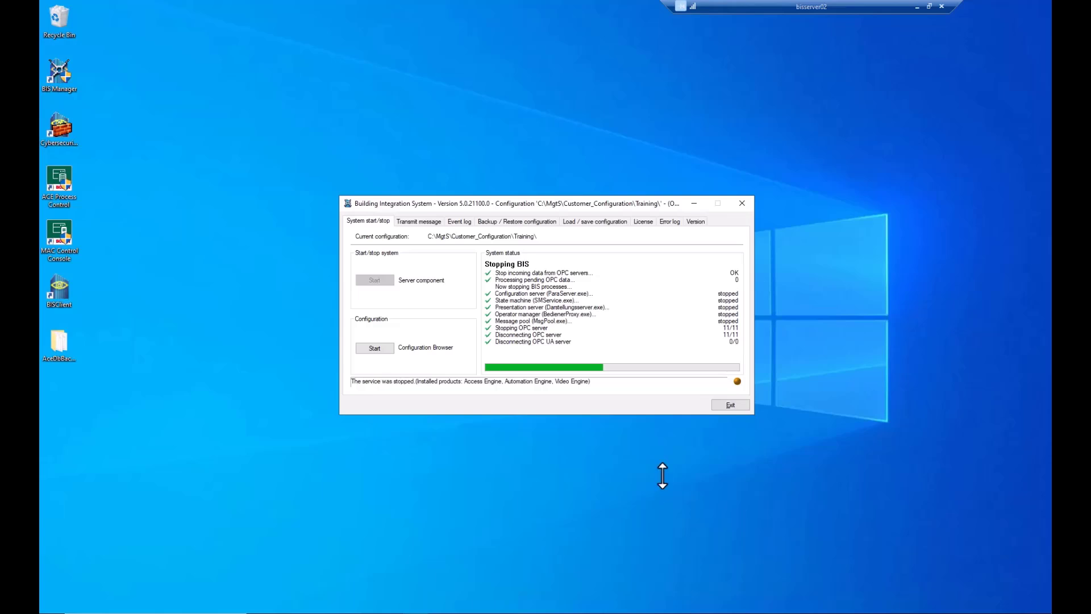
pyautogui.click(723, 406)
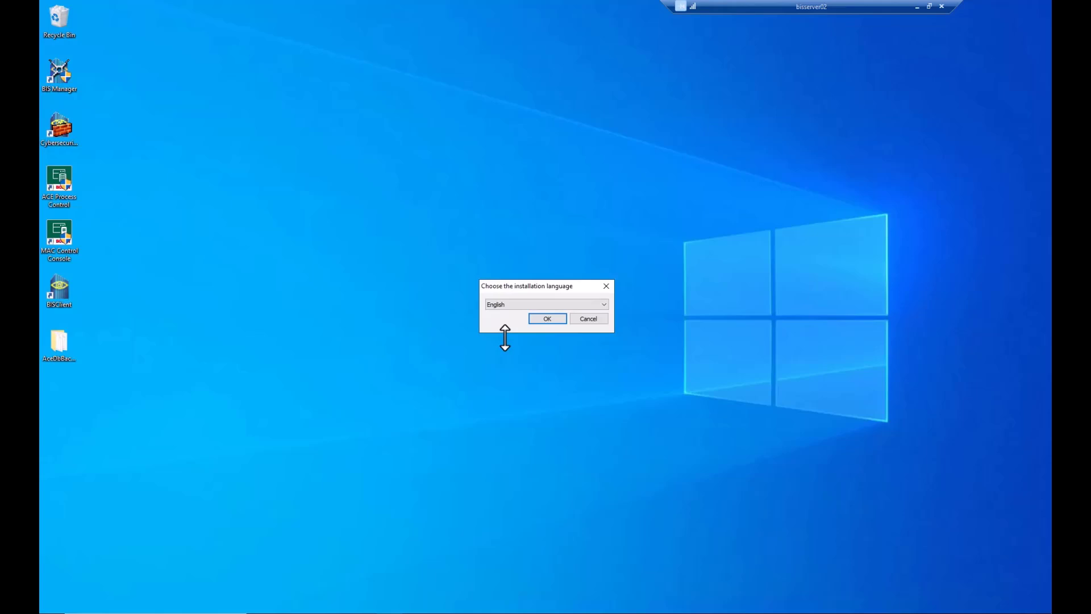
# Step: Choose English and run the BIS 6.0 wizard with default folder and settings to Install
pyautogui.click(544, 320)
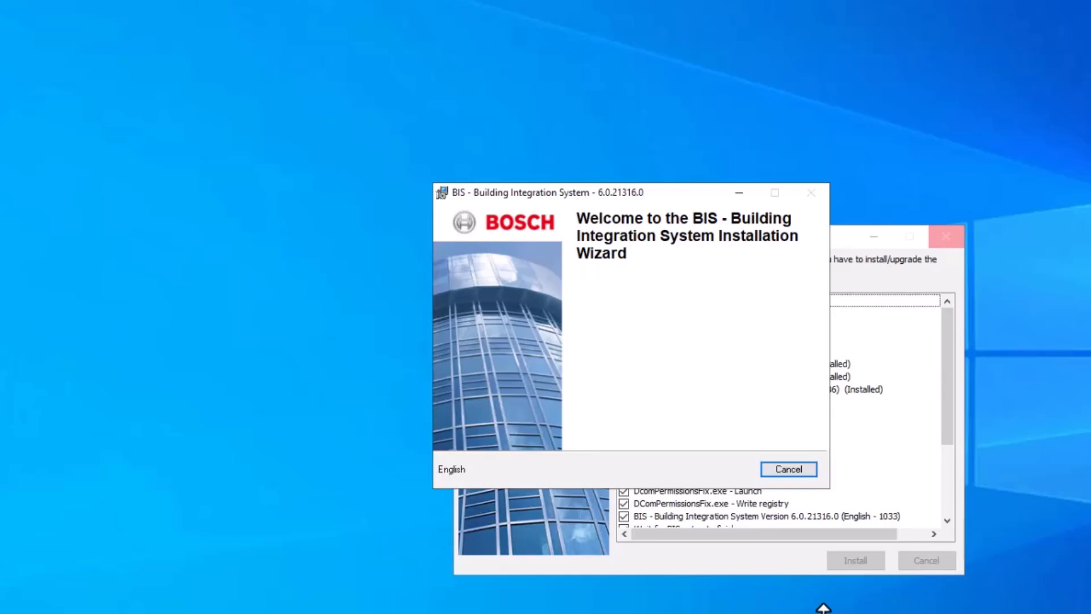
pyautogui.click(706, 467)
pyautogui.click(711, 471)
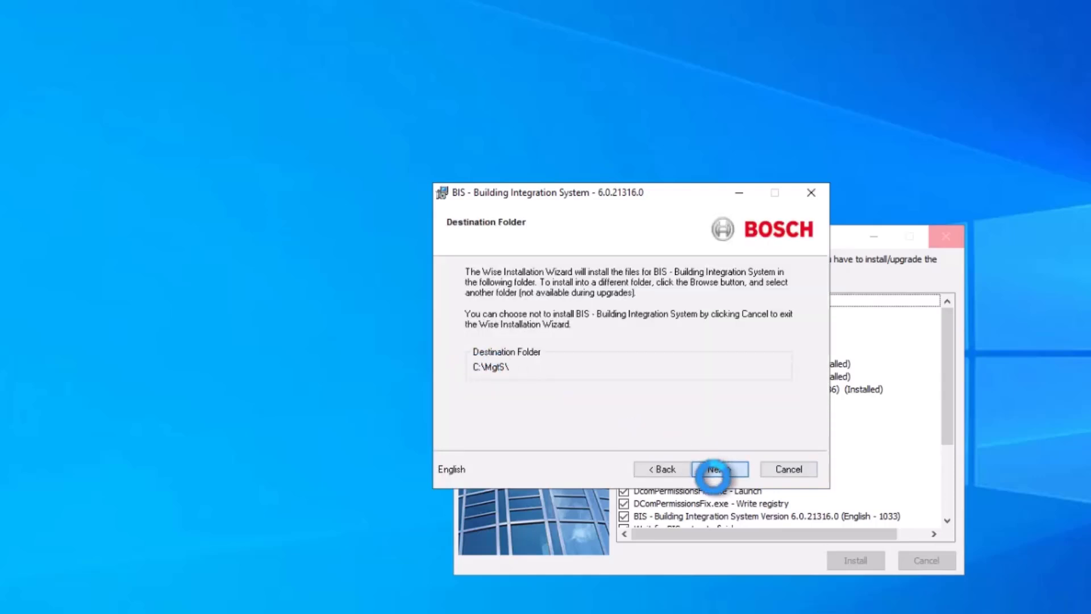
pyautogui.scroll(-3, 603, 295)
pyautogui.scroll(3, 585, 289)
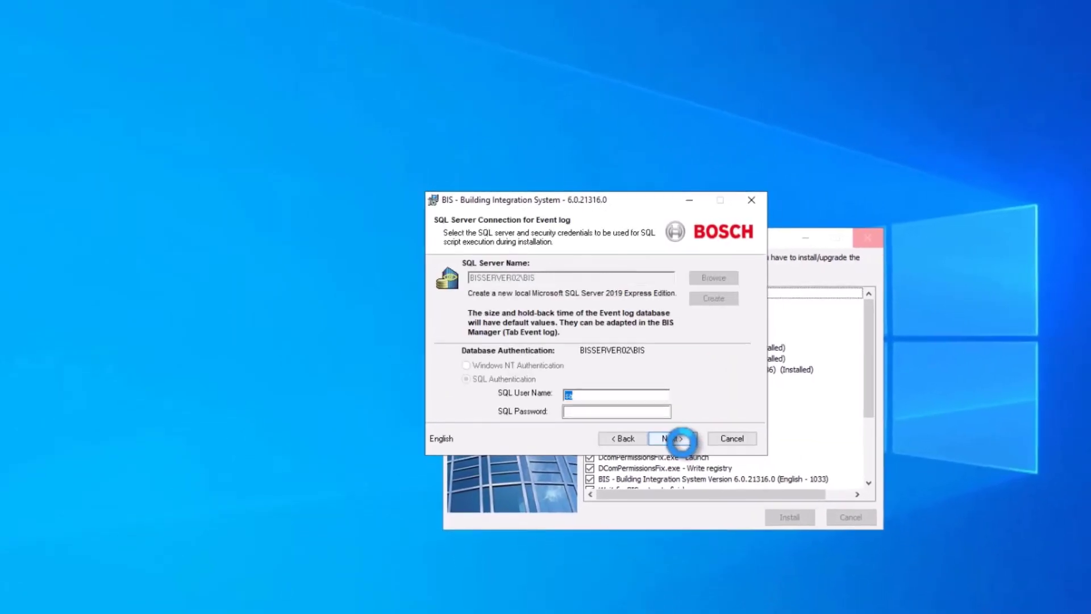
pyautogui.click(685, 447)
pyautogui.click(645, 416)
pyautogui.click(633, 410)
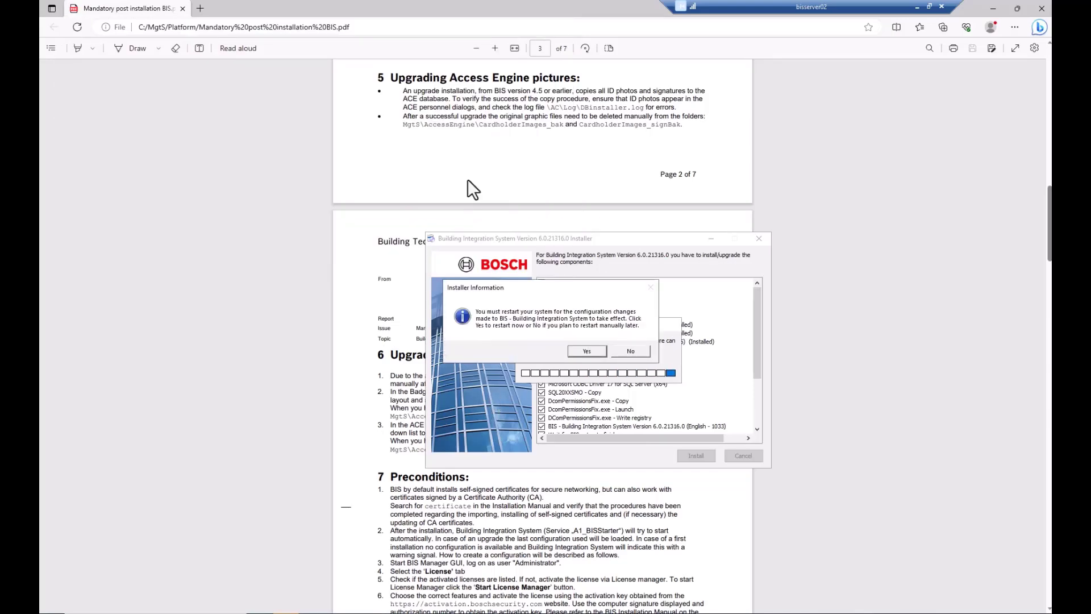
# Step: Review the post-installation instructions PDF, then restart the computer now
pyautogui.click(196, 27)
pyautogui.scroll(13, 401, 253)
pyautogui.scroll(-20, 401, 253)
pyautogui.scroll(-12, 469, 192)
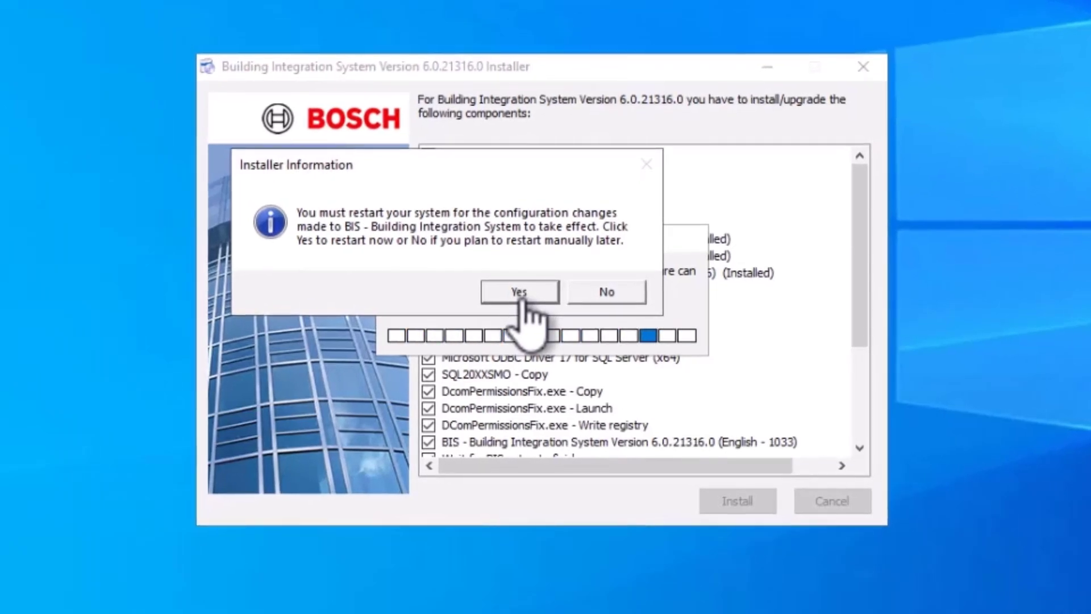
pyautogui.click(520, 291)
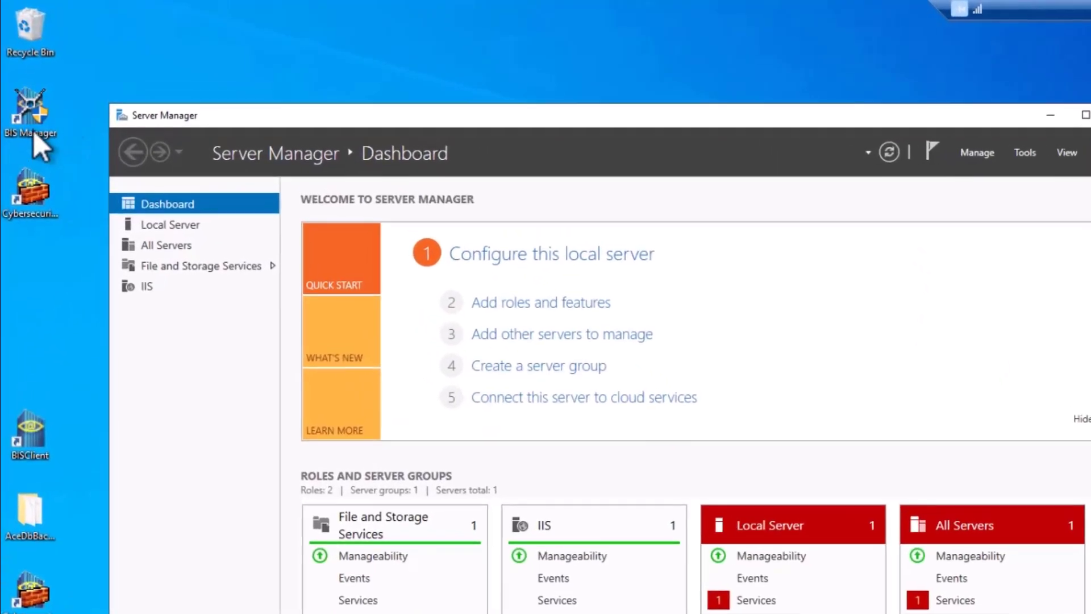
# Step: Launch BIS Manager as administrator and log on as the operator
pyautogui.rightClick(47, 109)
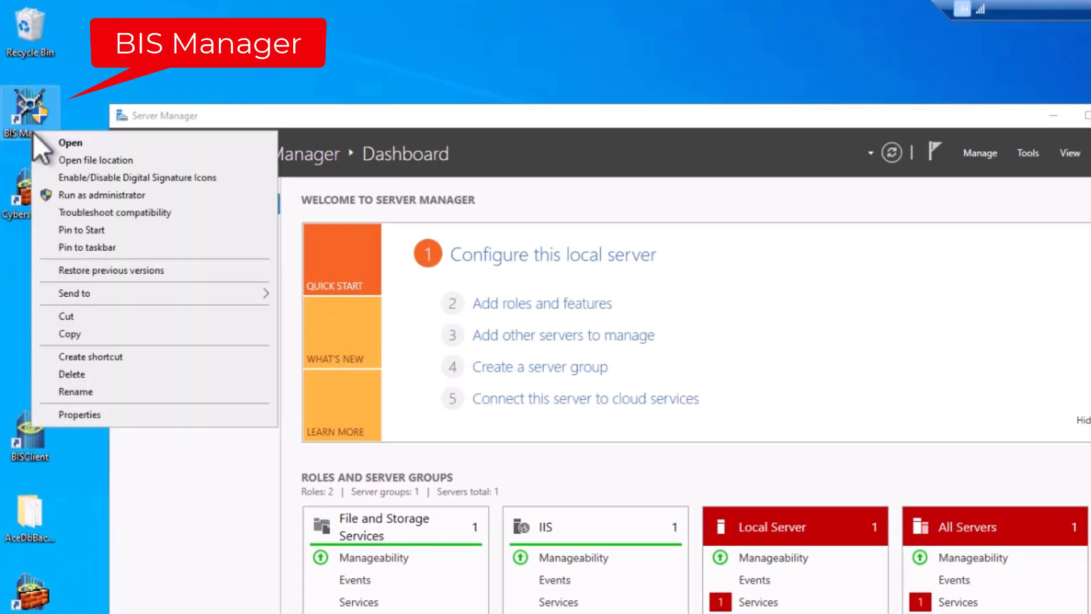
pyautogui.click(93, 199)
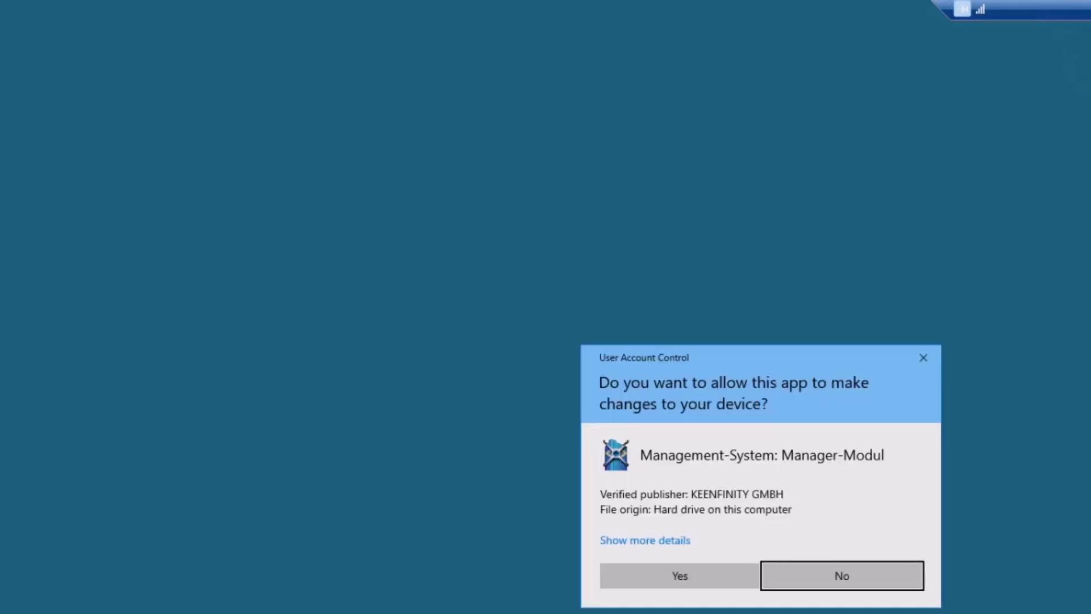
pyautogui.click(702, 580)
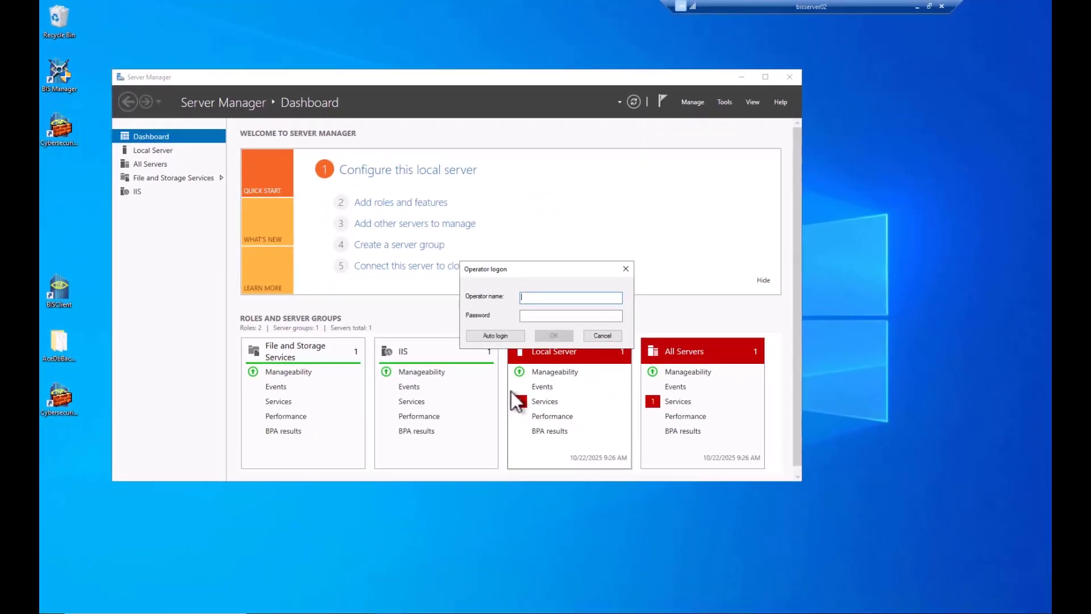
pyautogui.write('BIS')
pyautogui.press('Tab')
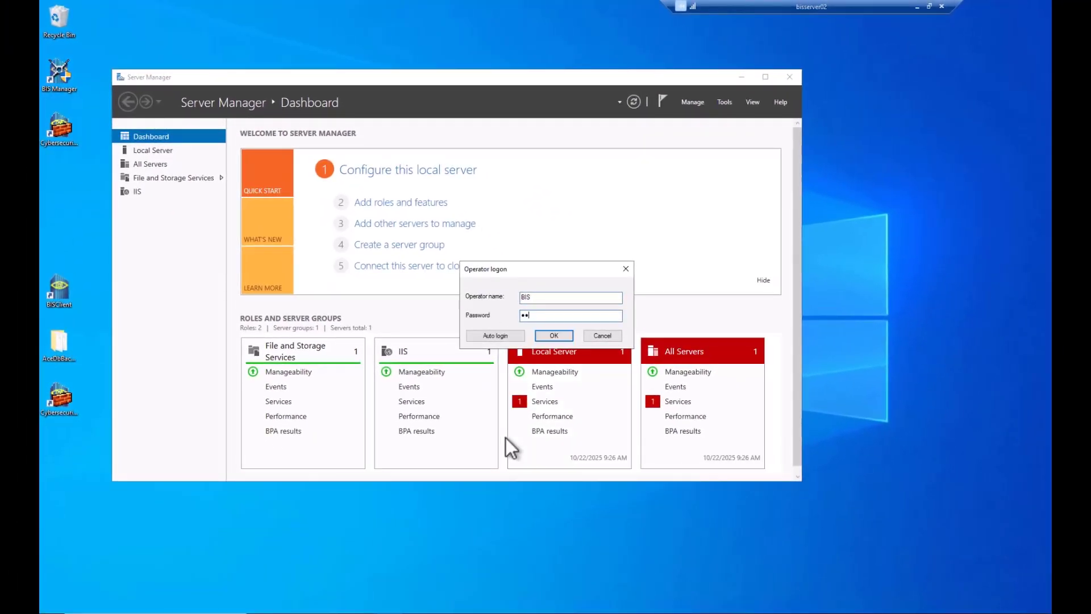
pyautogui.press('Return')
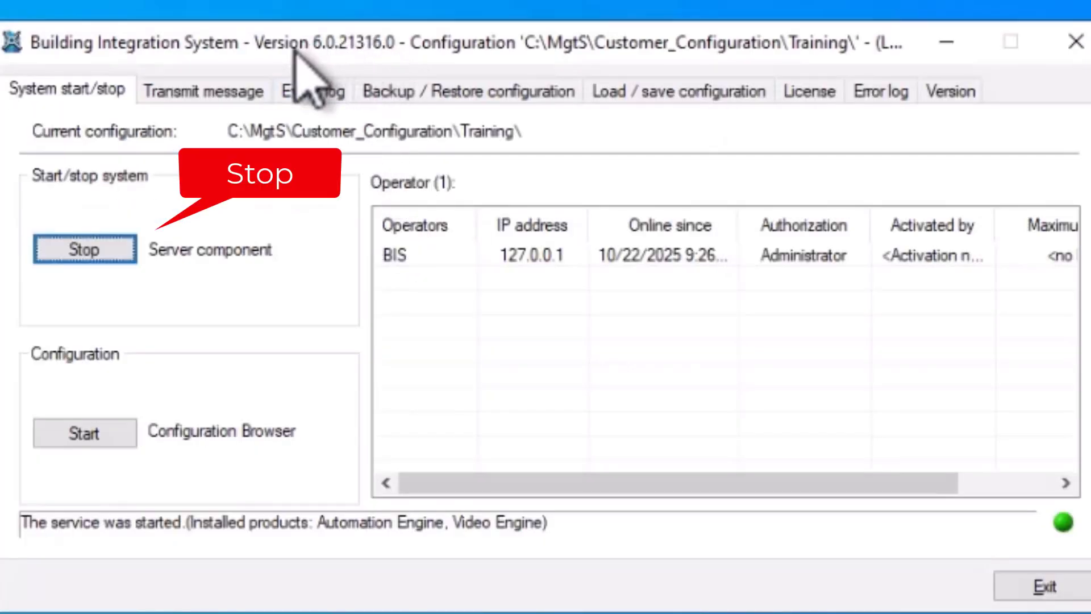
# Step: Stop the BIS server component, confirm the shutdown, and exit BIS Manager
pyautogui.click(98, 249)
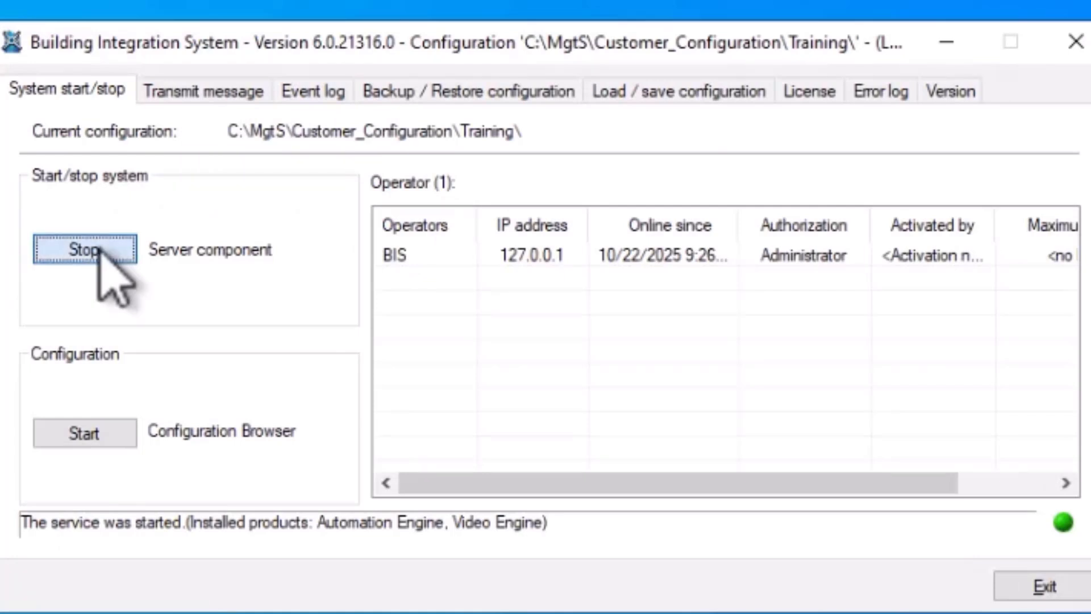
pyautogui.click(525, 398)
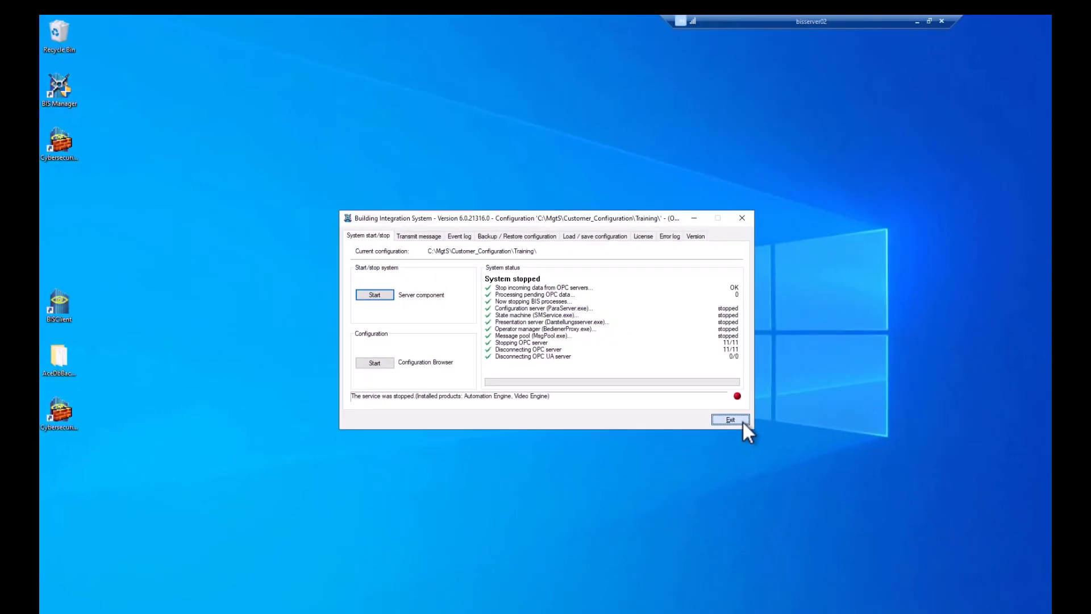
pyautogui.click(1044, 586)
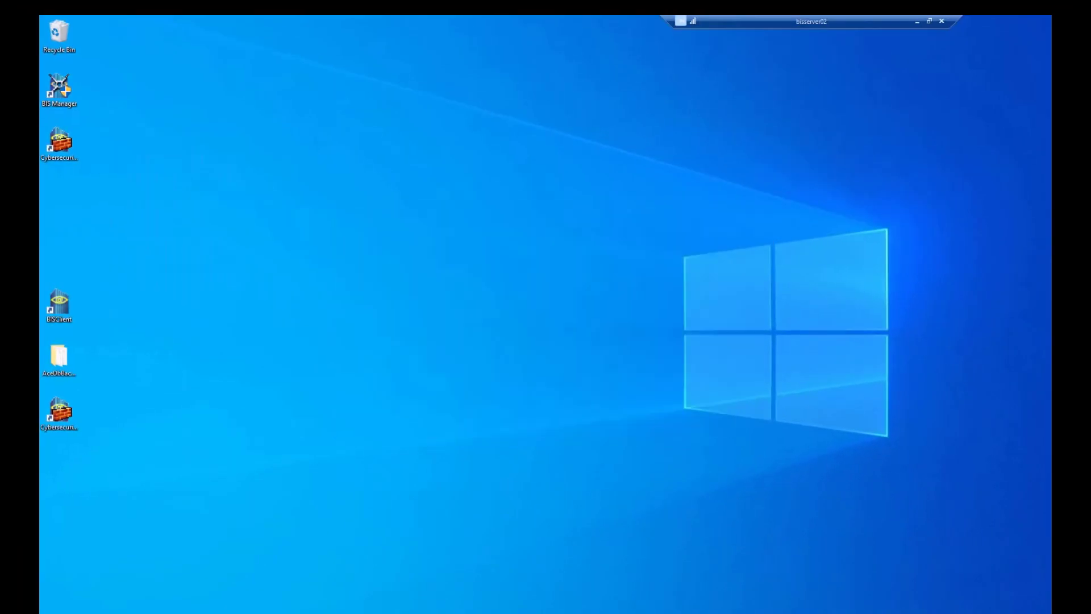
# Step: Run AMS Server Installer.exe from AMS_6.0.17\AMS_6.0.17.0_1033_EN\EN as administrator
pyautogui.press('super+e')
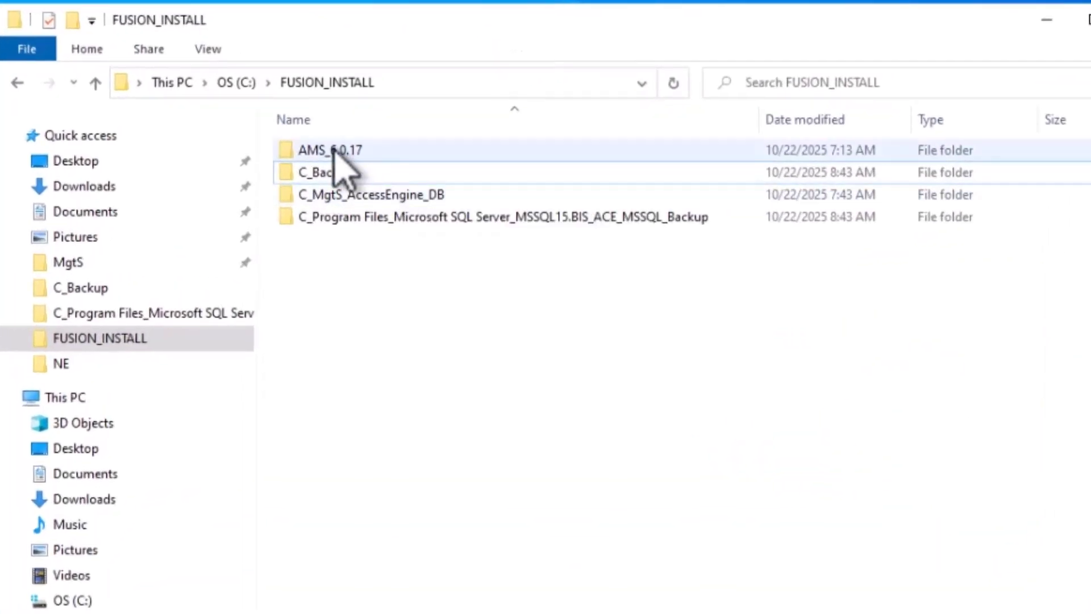
pyautogui.doubleClick(334, 149)
pyautogui.doubleClick(341, 152)
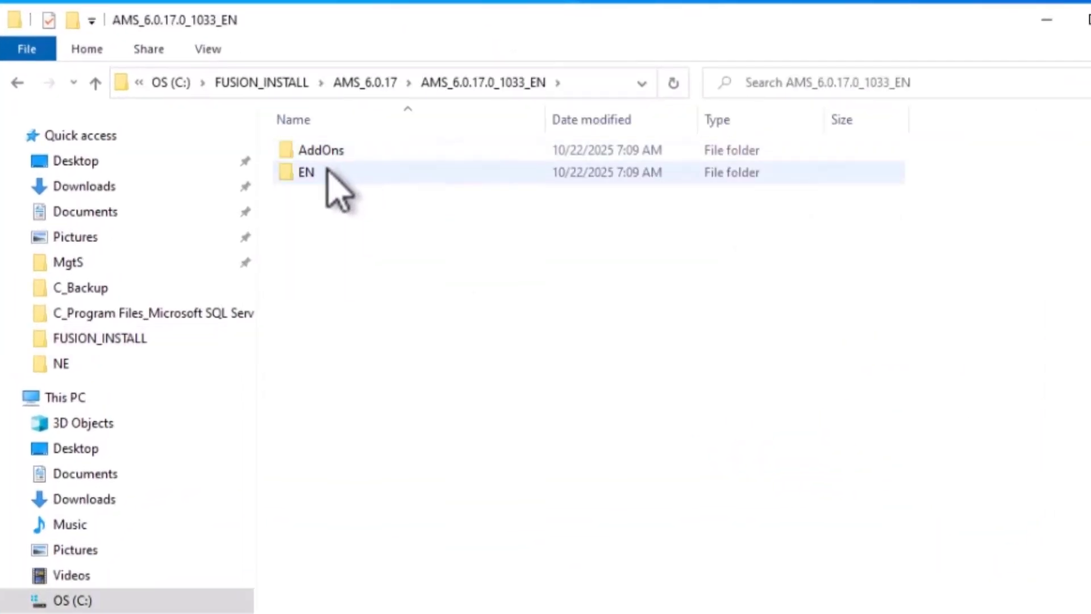
pyautogui.doubleClick(307, 172)
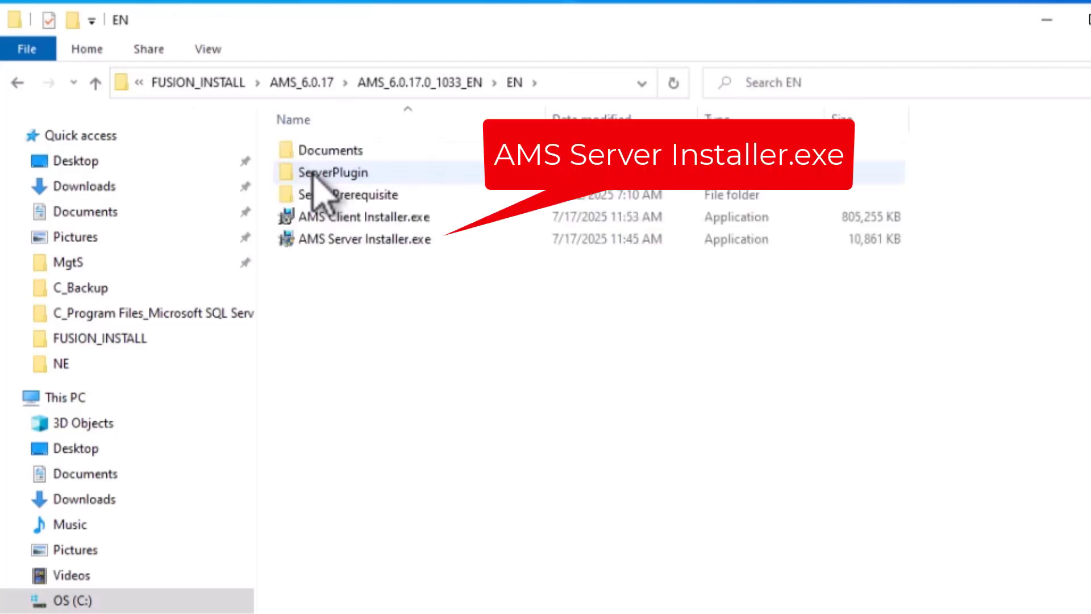
pyautogui.rightClick(302, 241)
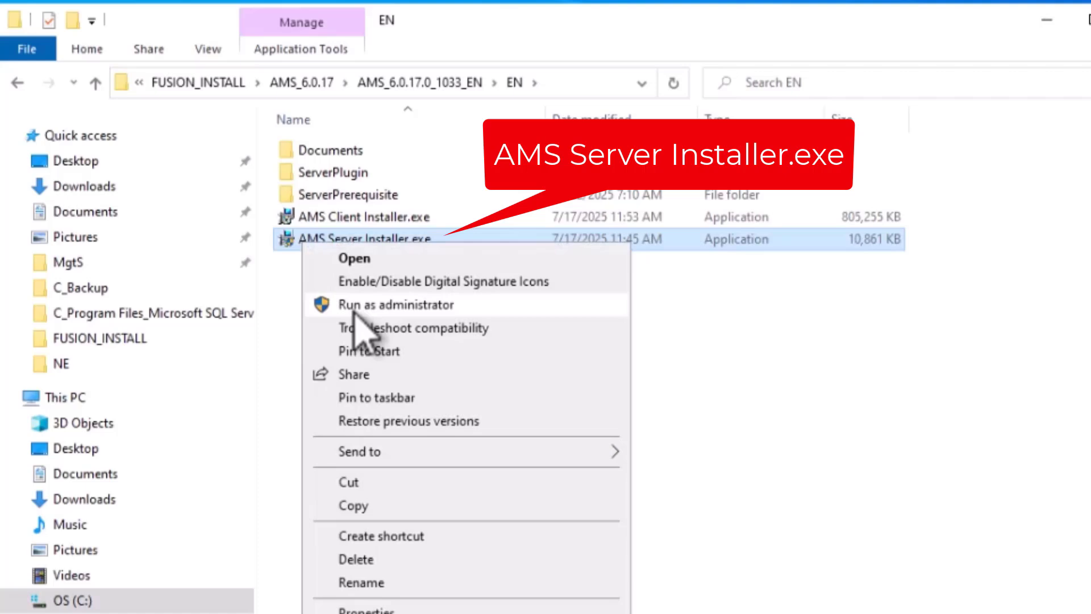
pyautogui.click(355, 307)
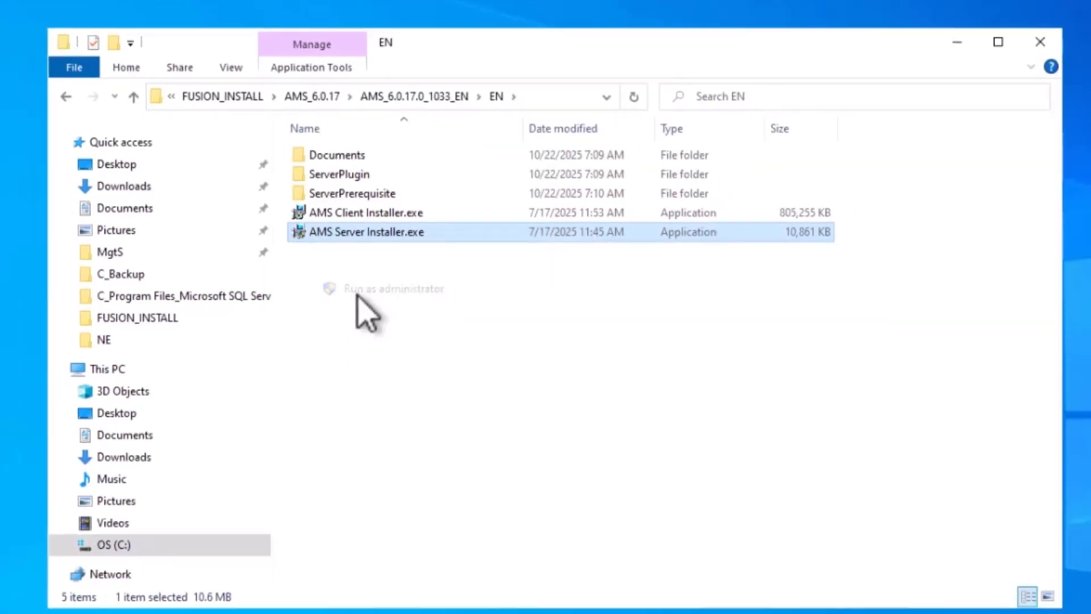
pyautogui.click(491, 384)
pyautogui.click(761, 102)
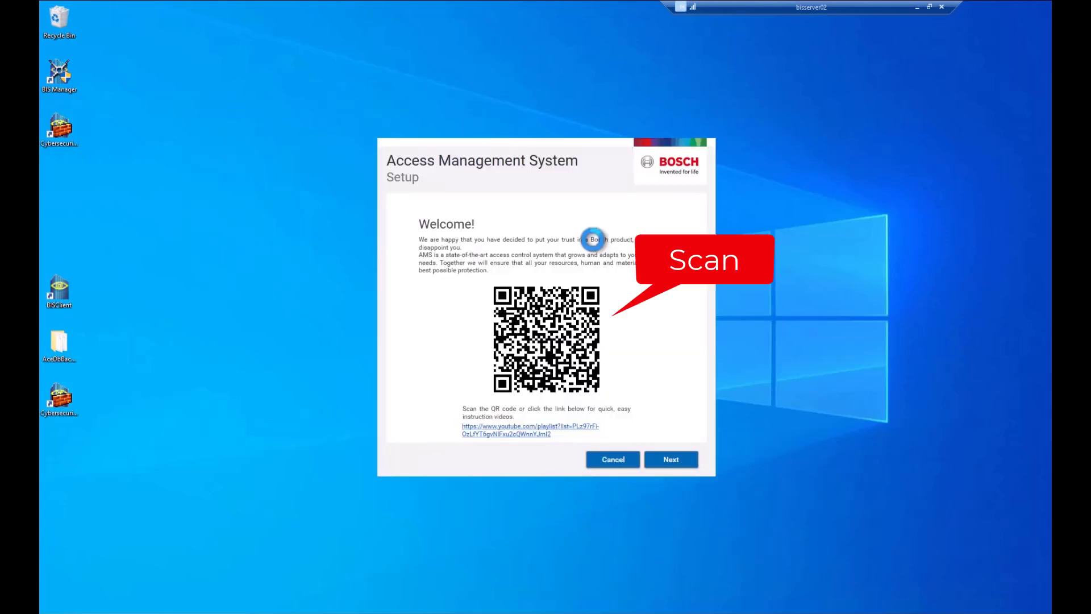
# Step: Advance the AMS installer past the welcome and component pages to the licence agreement
pyautogui.click(664, 458)
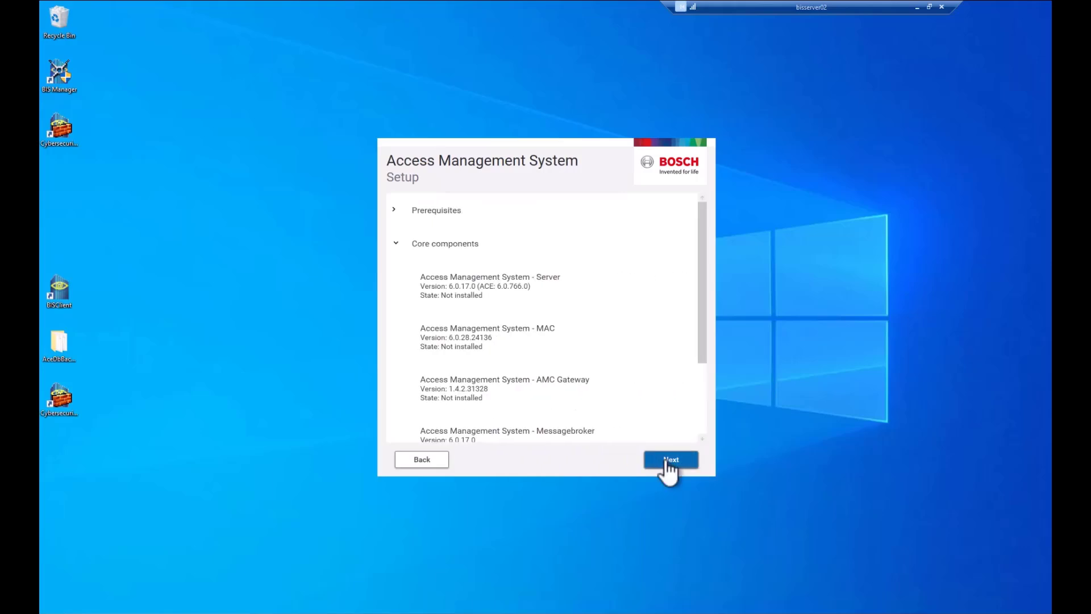
pyautogui.click(668, 460)
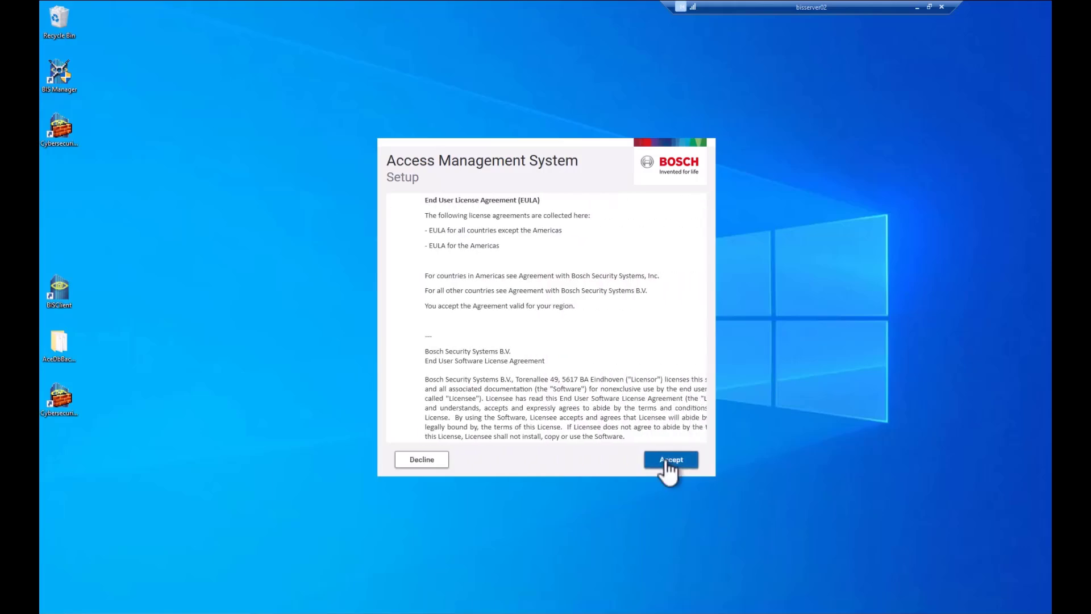
pyautogui.moveTo(707, 214); pyautogui.dragTo(705, 436)
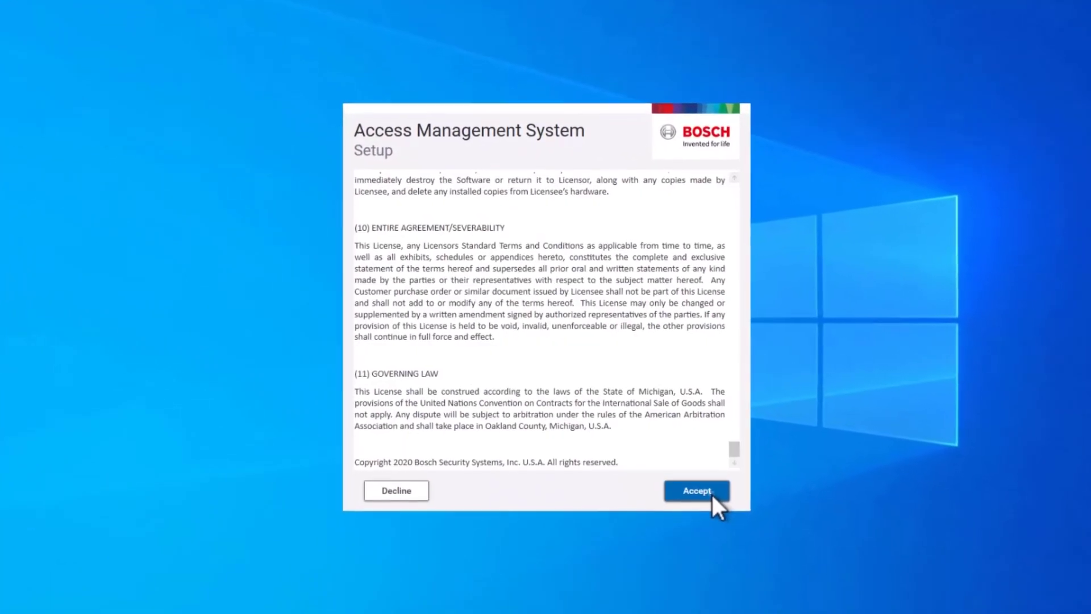
# Step: Accept the licence, paste the acedb SQL password into both password fields, and continue
pyautogui.click(711, 493)
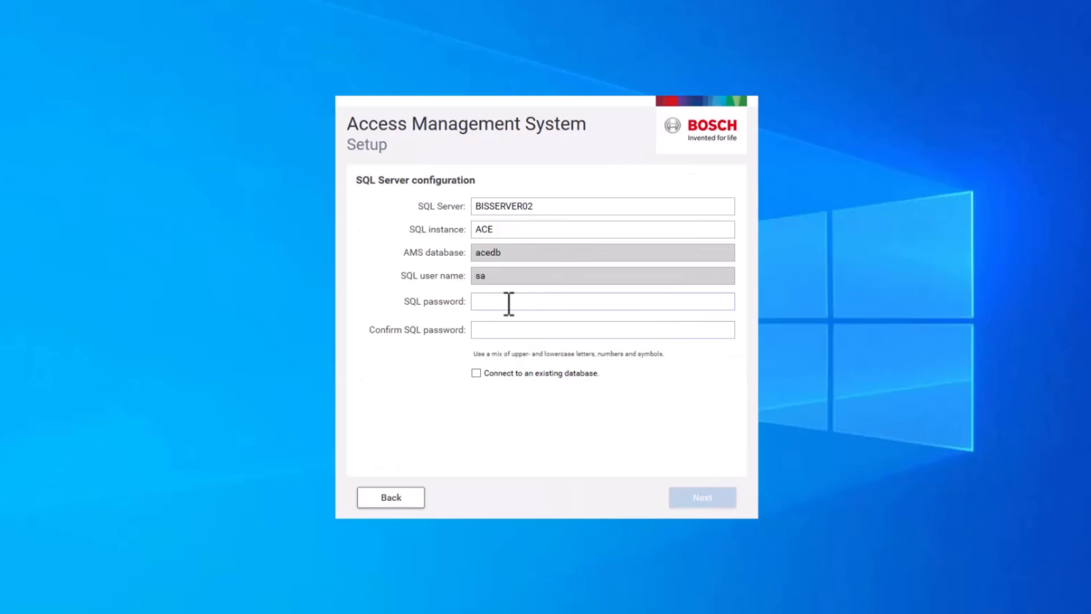
pyautogui.click(509, 304)
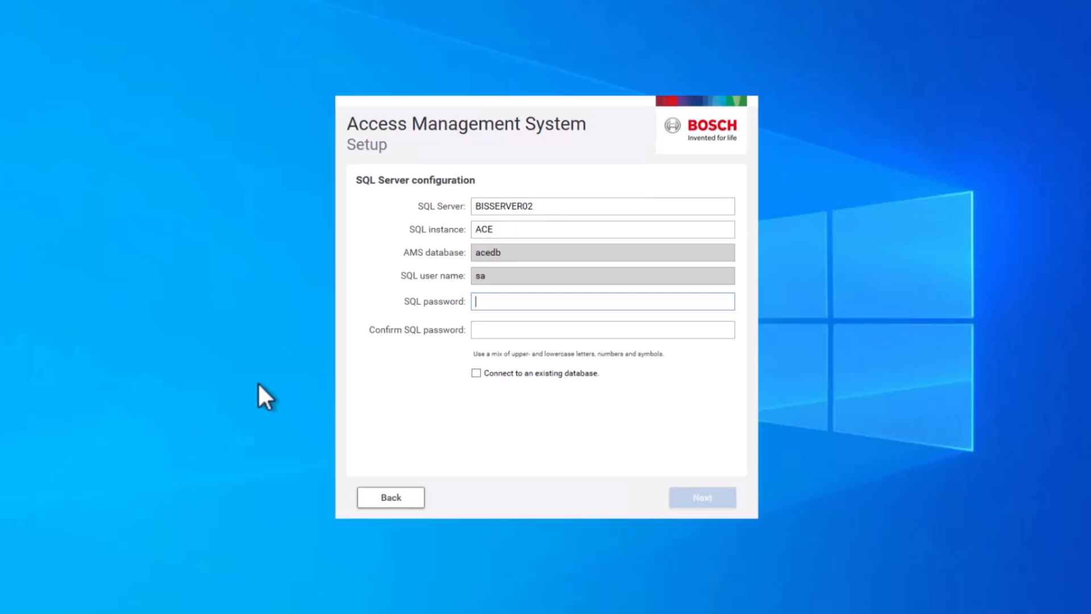
pyautogui.rightClick(513, 300)
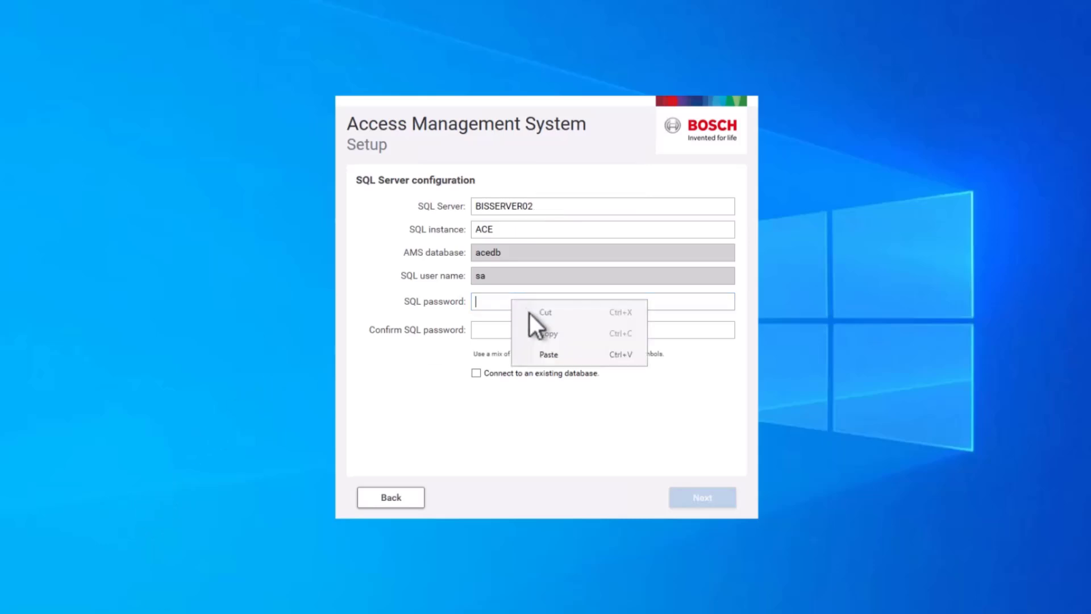
pyautogui.click(545, 355)
pyautogui.rightClick(506, 329)
pyautogui.click(545, 384)
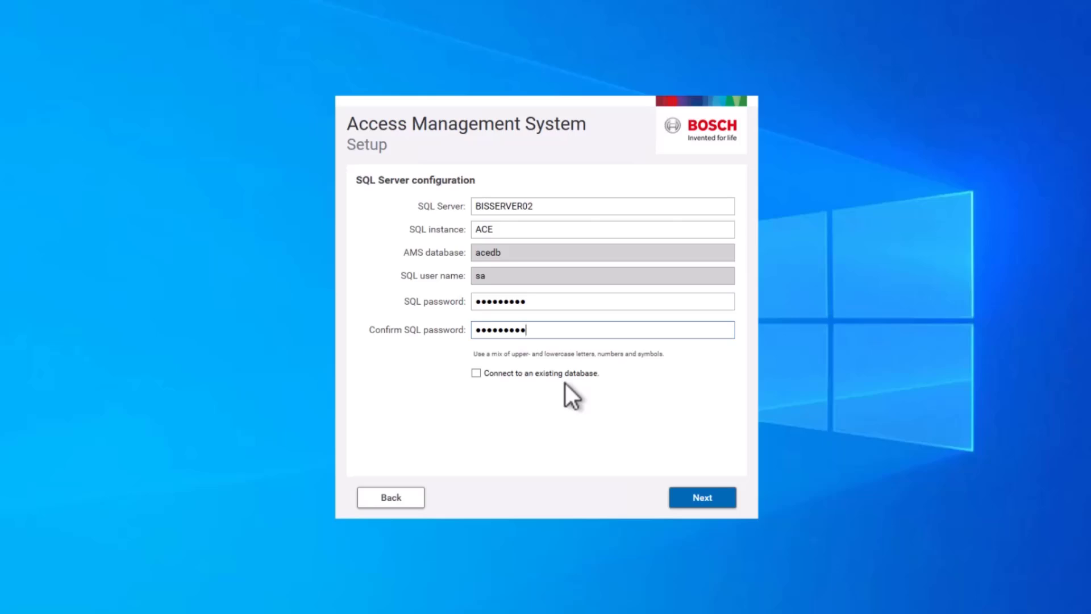
pyautogui.click(699, 496)
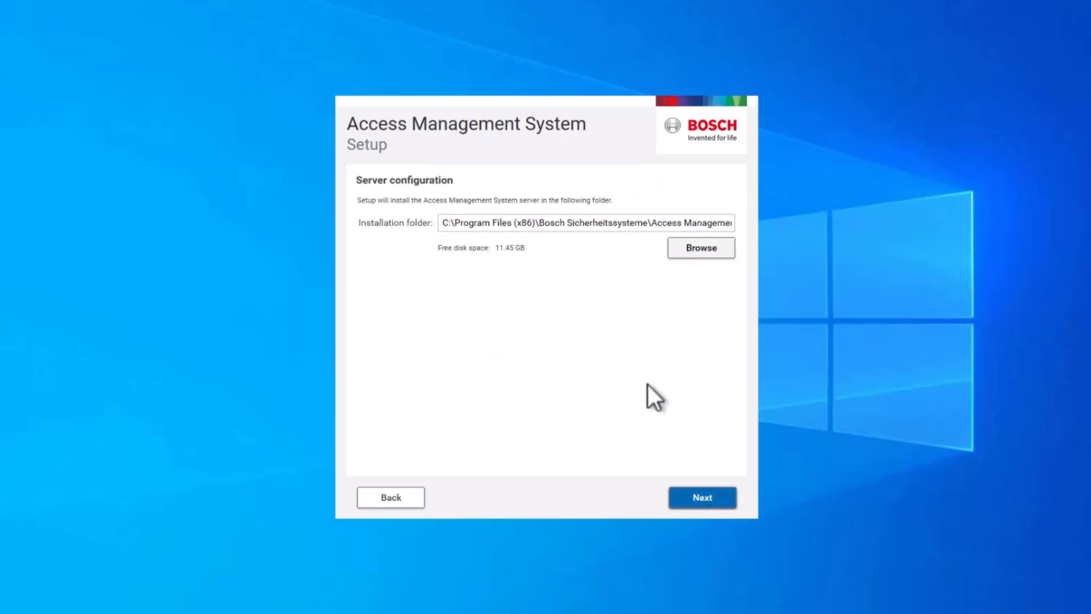
# Step: Keep the default installation folder, then enter and confirm the AMS administrator login password
pyautogui.click(698, 499)
pyautogui.click(563, 208)
pyautogui.write('••••••••')
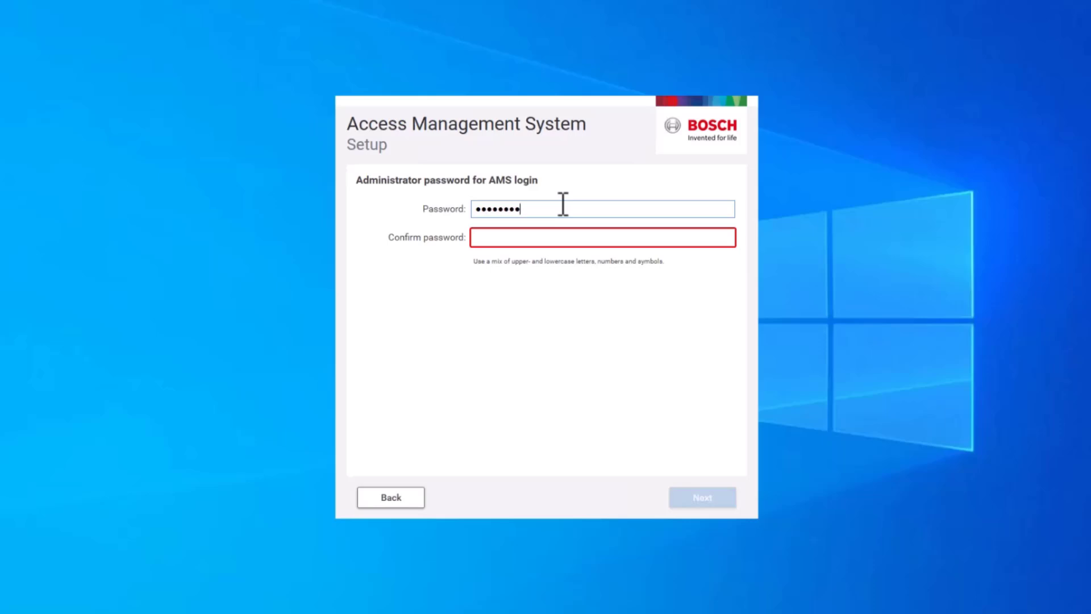
pyautogui.press('Tab')
pyautogui.write('••••••••••••')
pyautogui.click(689, 495)
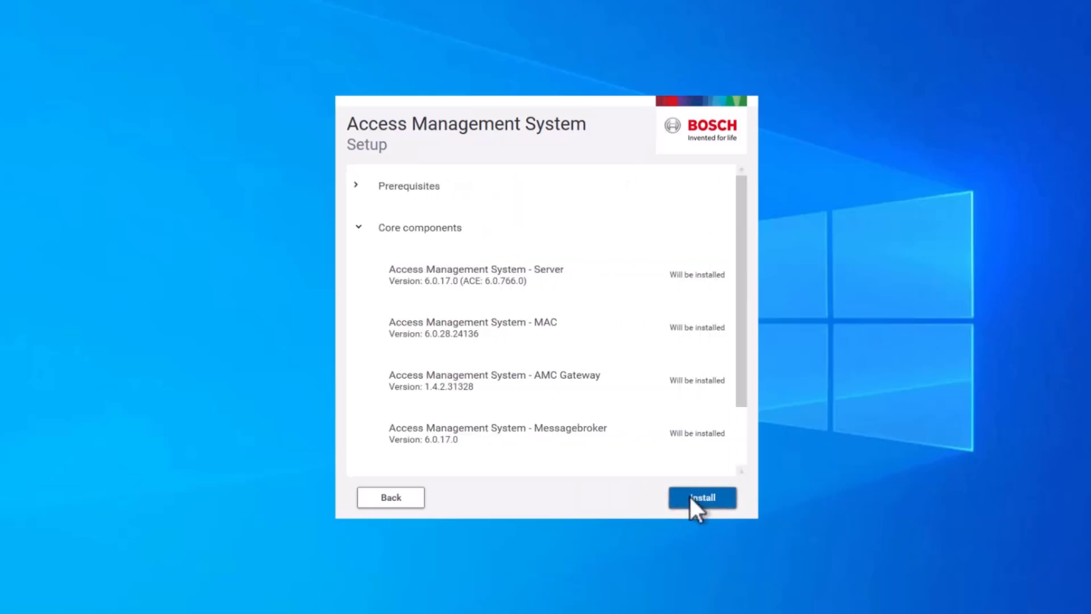
# Step: Install the AMS core components, review the installation summary, and finish the setup wizard
pyautogui.click(690, 497)
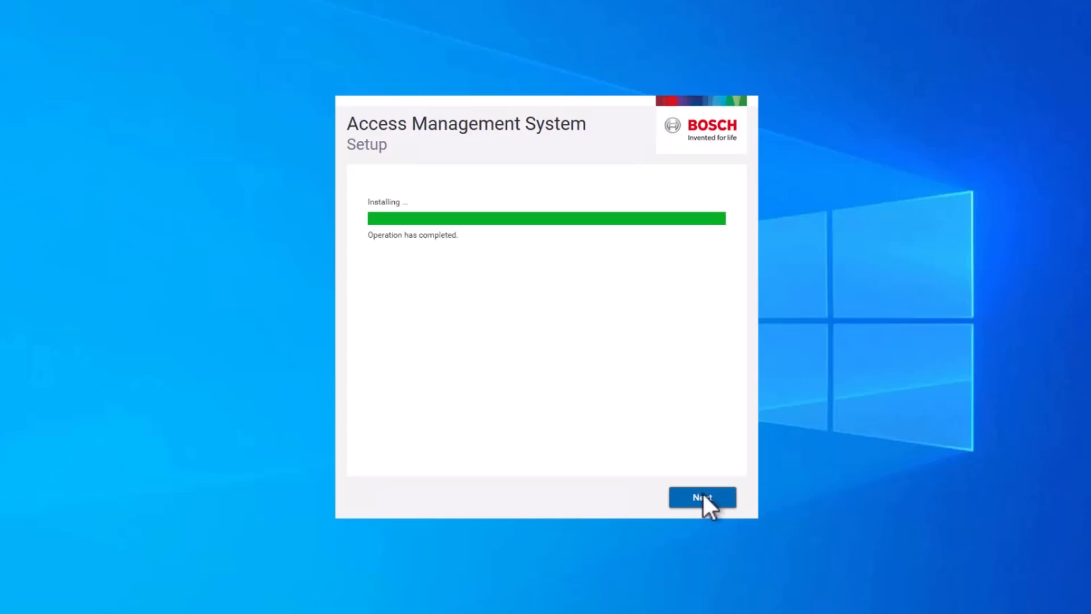
pyautogui.click(698, 495)
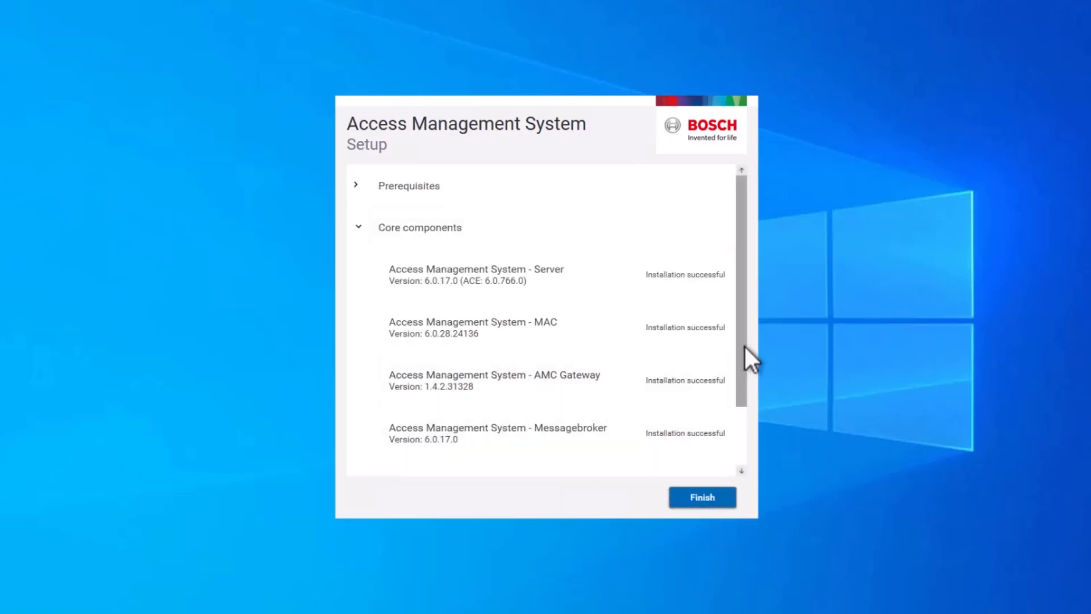
pyautogui.scroll(-3, 742, 363)
pyautogui.moveTo(742, 233); pyautogui.dragTo(736, 444)
pyautogui.click(710, 497)
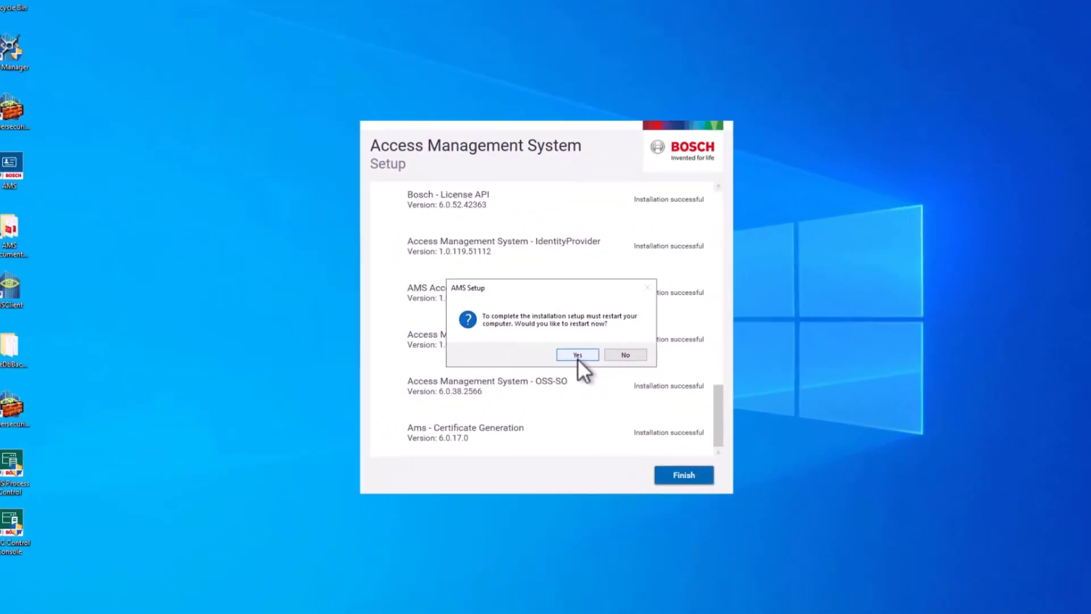
# Step: Restart Windows, then launch BIS Manager as administrator and minimize Server Manager
pyautogui.click(574, 350)
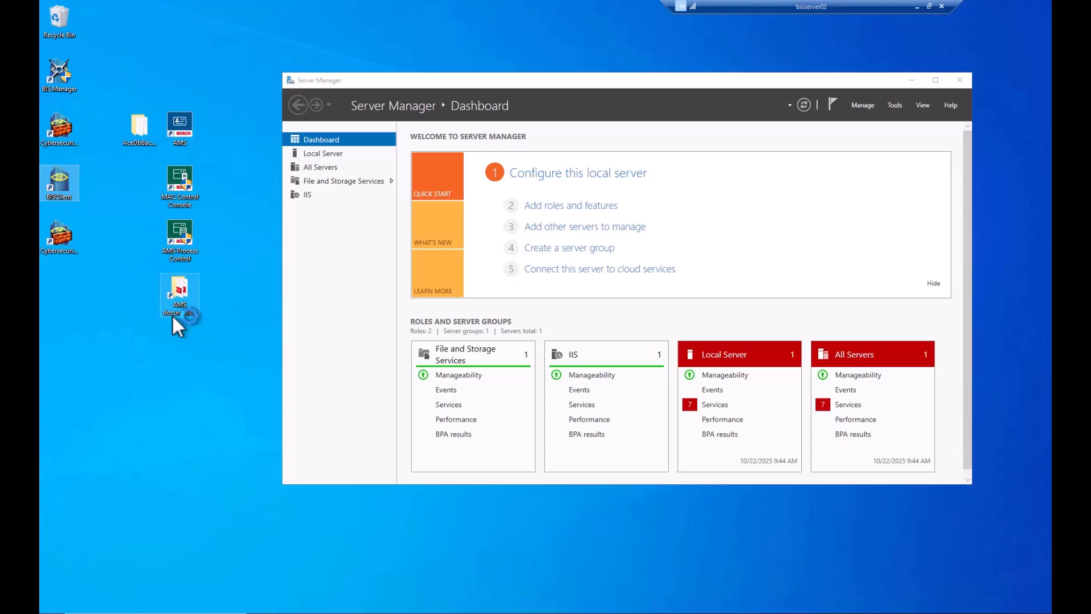
pyautogui.rightClick(34, 67)
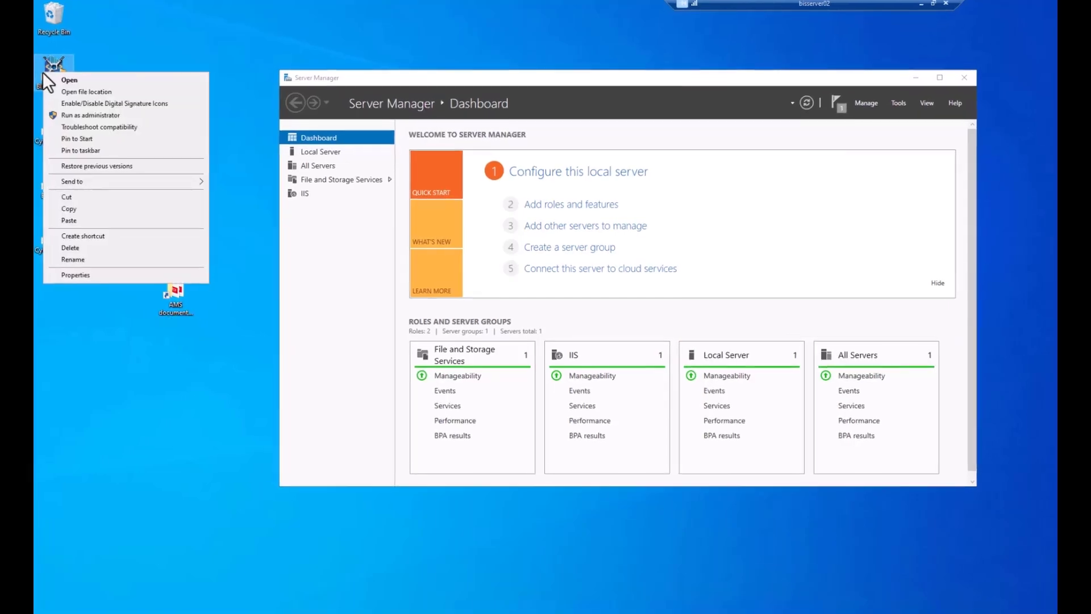
pyautogui.click(46, 109)
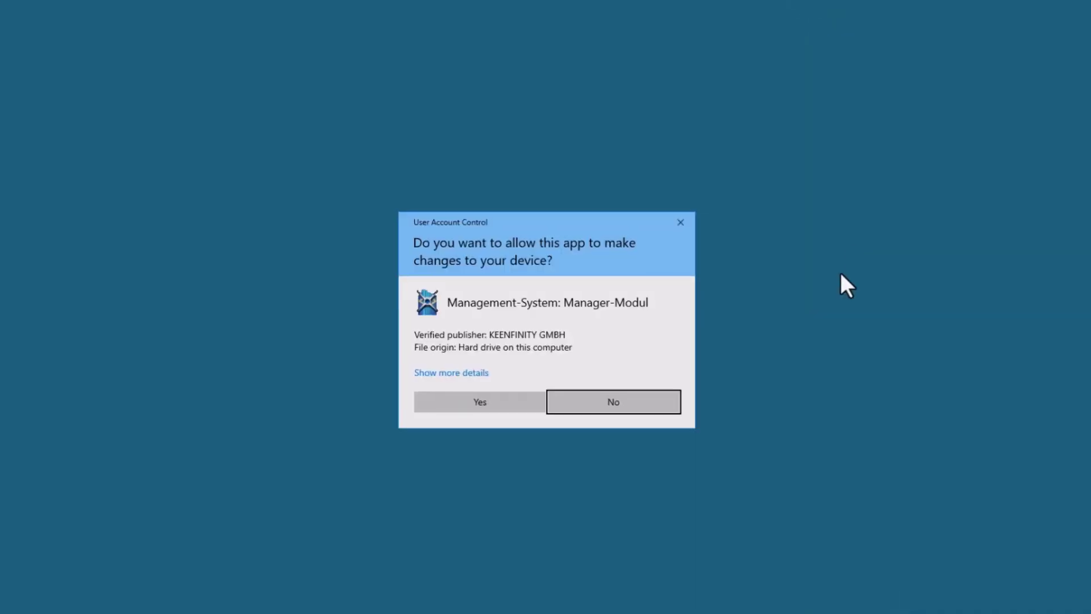
pyautogui.click(515, 398)
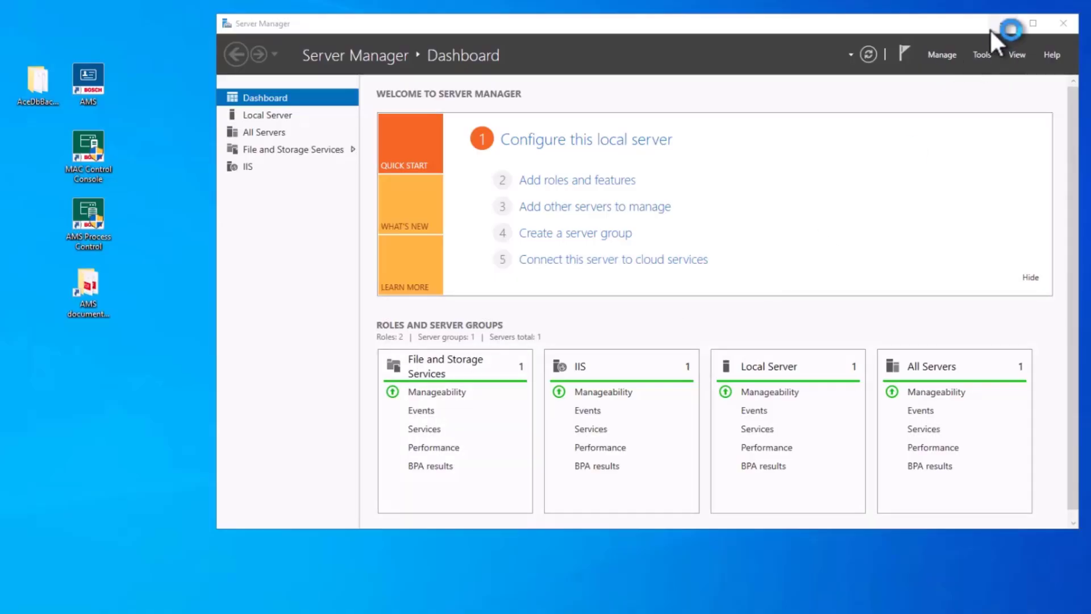
pyautogui.click(1002, 27)
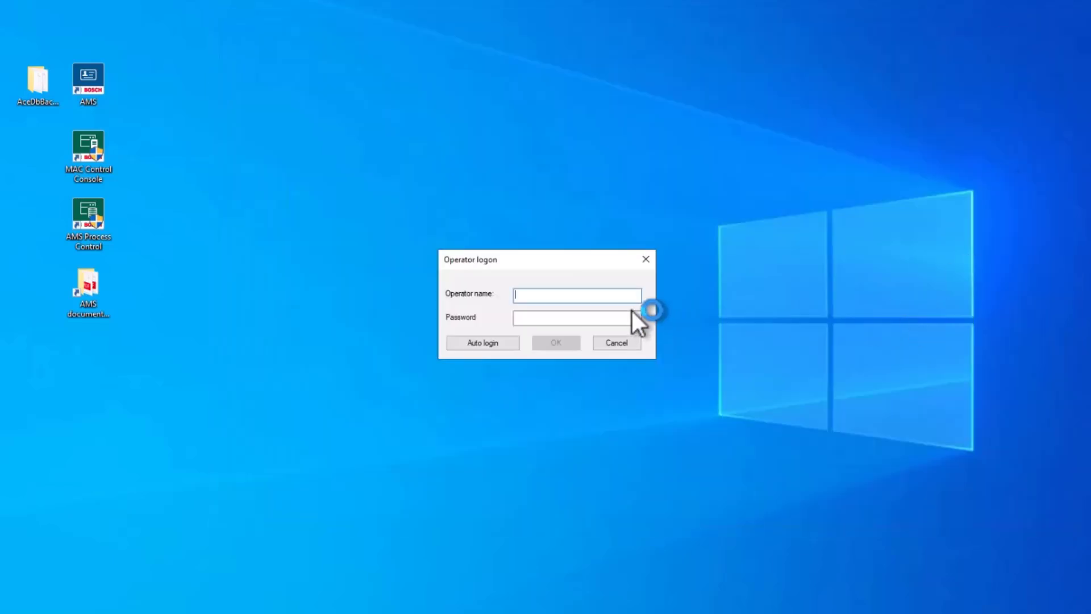
# Step: Log on to BIS Manager with the BIS operator account and its password
pyautogui.write('BIS')
pyautogui.press('Tab')
pyautogui.write('BIS*********')
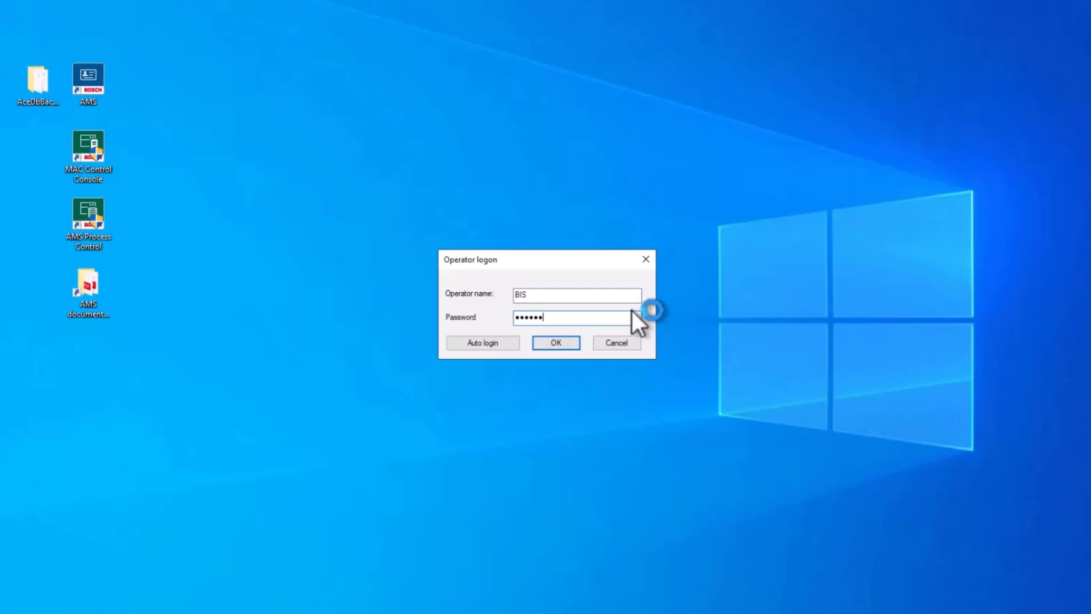
pyautogui.press('Return')
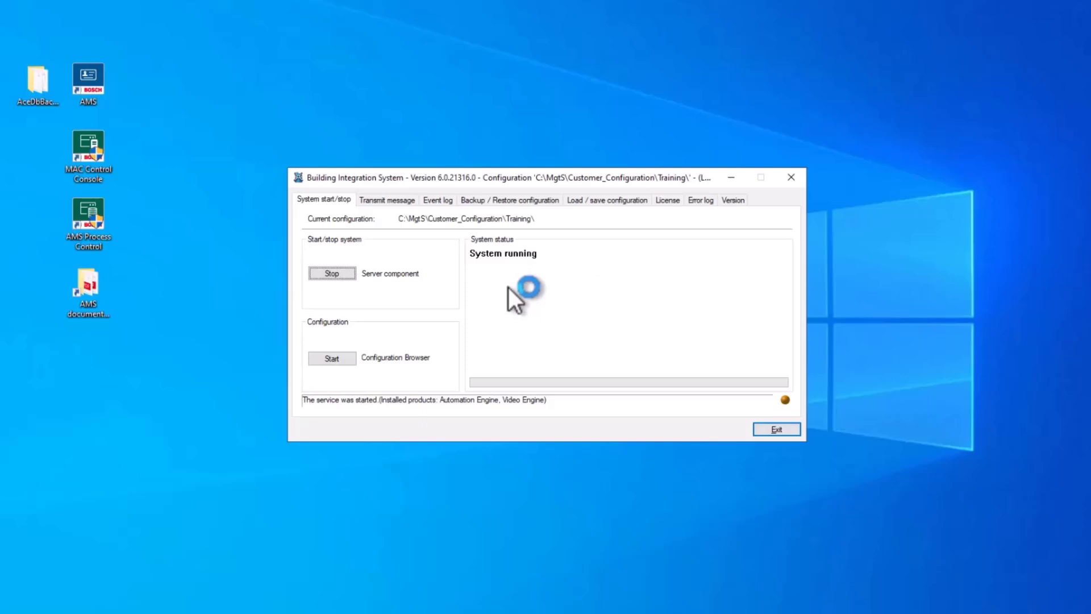
# Step: Stop the BIS Server component, confirm the system shutdown, and exit BIS Manager
pyautogui.click(339, 272)
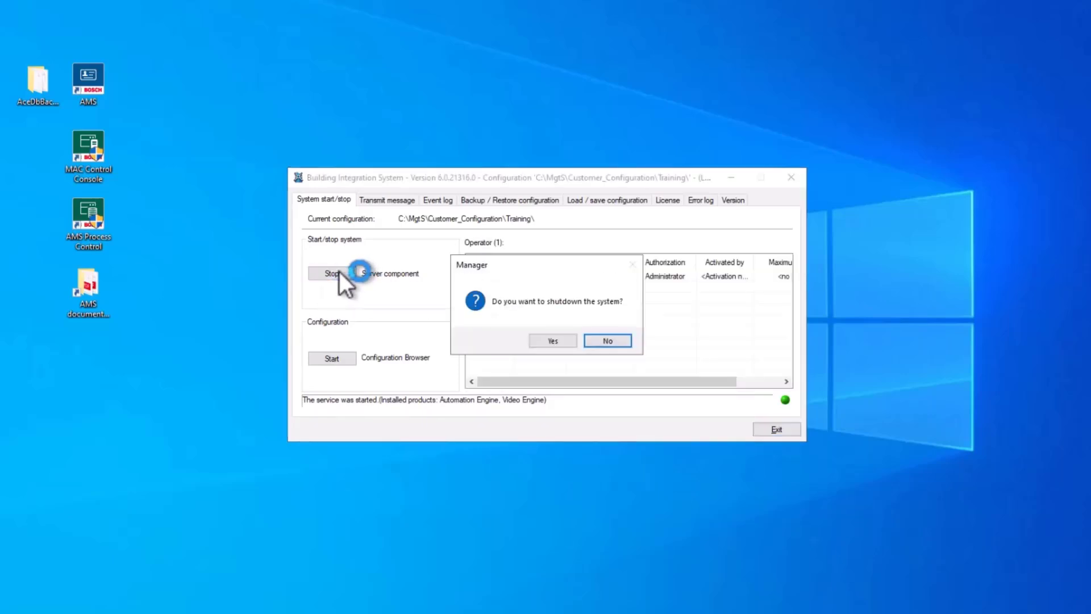
pyautogui.click(551, 341)
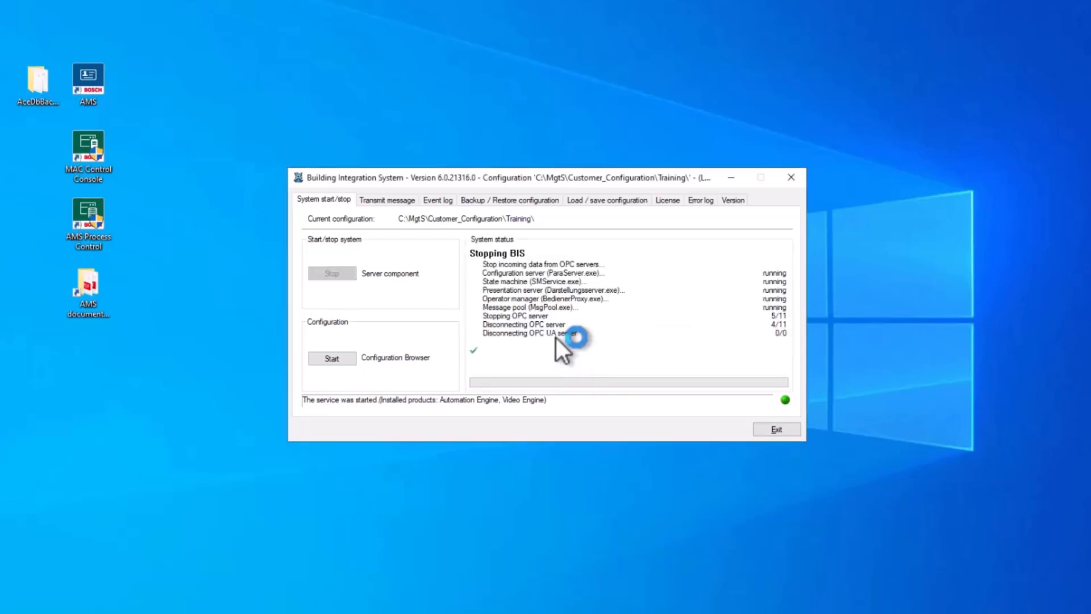
pyautogui.click(775, 430)
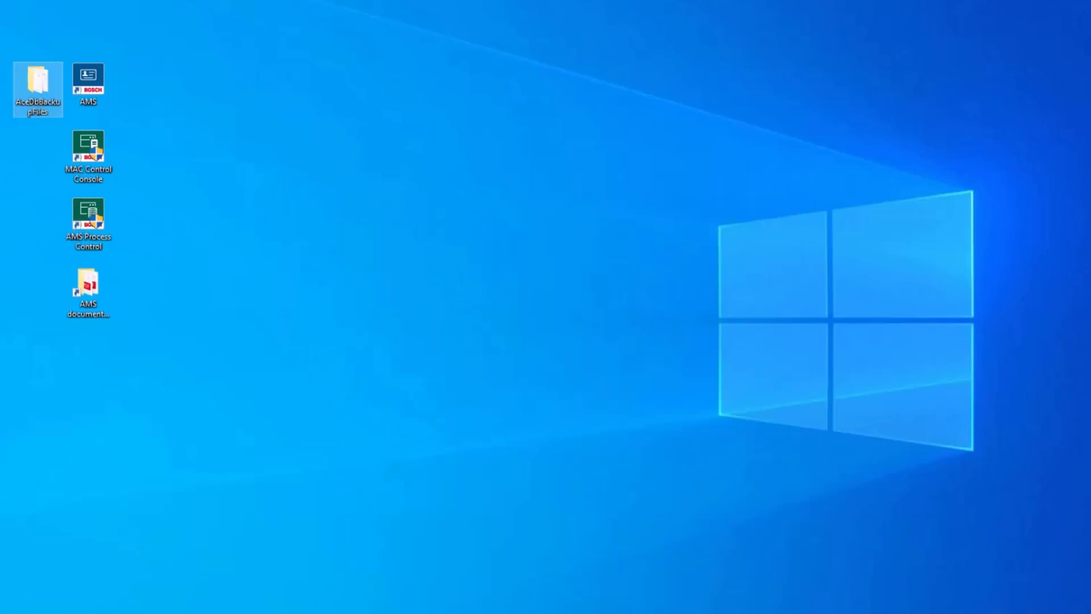
# Step: Run the Access Management System Restore tool from the Start menu as administrator
pyautogui.press('super')
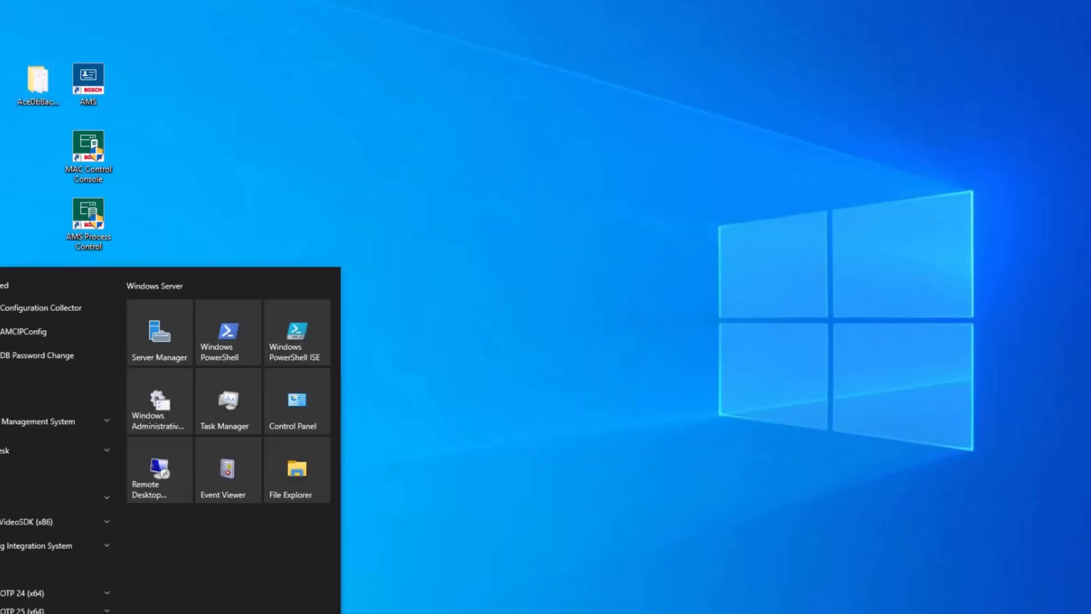
pyautogui.click(105, 423)
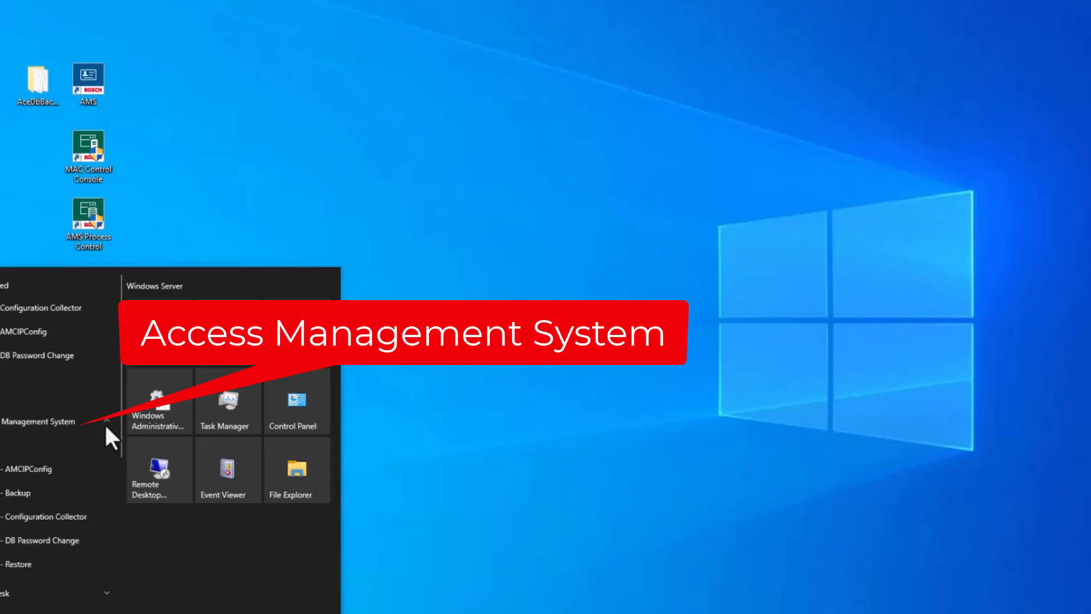
pyautogui.rightClick(9, 571)
pyautogui.moveTo(98, 610)
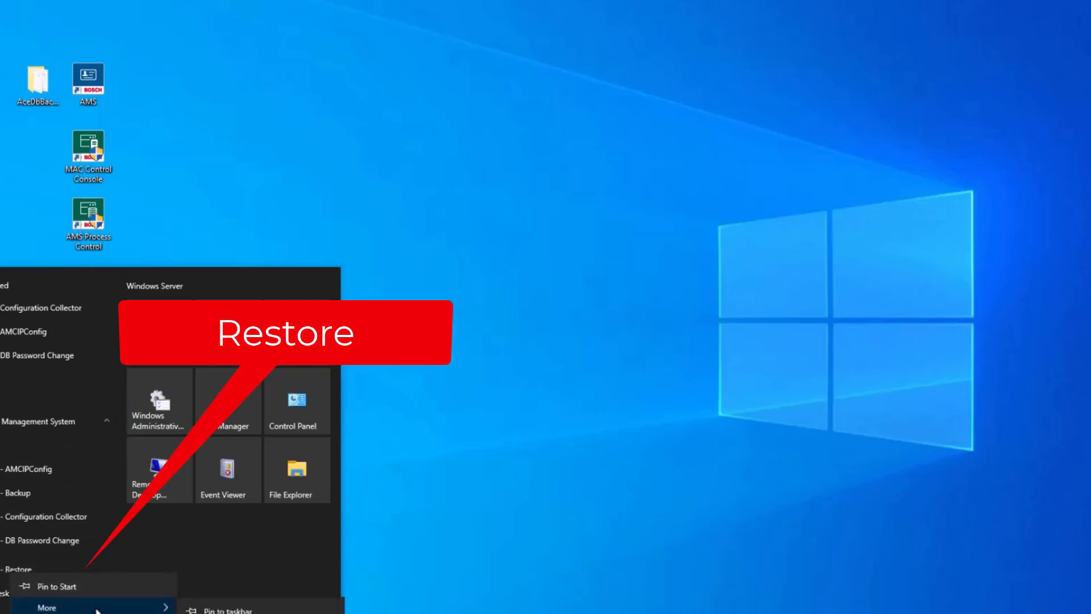
pyautogui.click(244, 613)
pyautogui.click(487, 399)
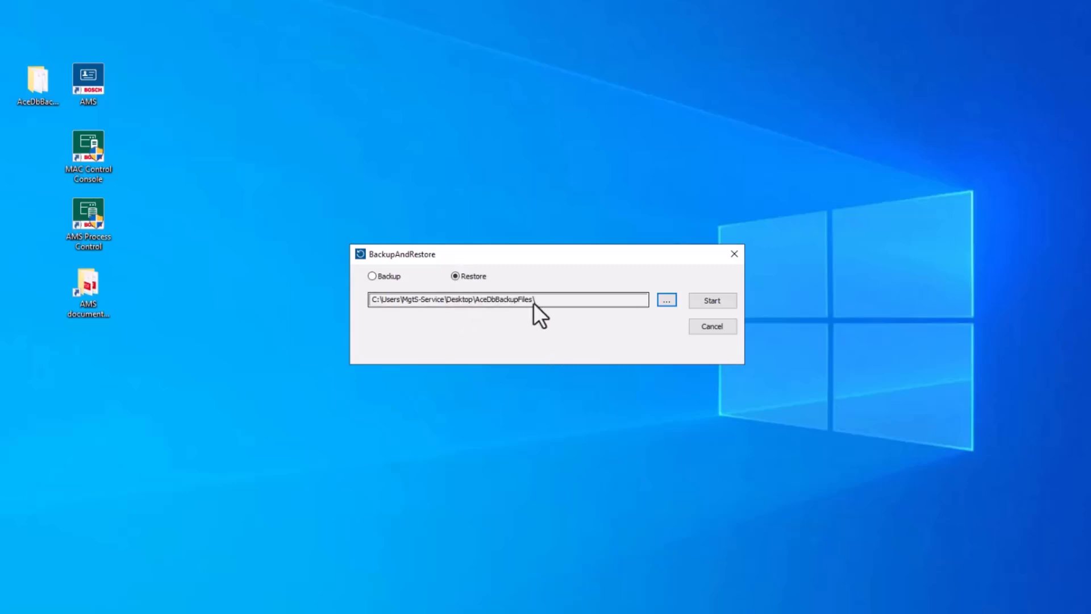
# Step: Restore BISSERVER02\ACE from AceDbBackupFiles using the sa login and its password, then dismiss the completion message
pyautogui.click(700, 305)
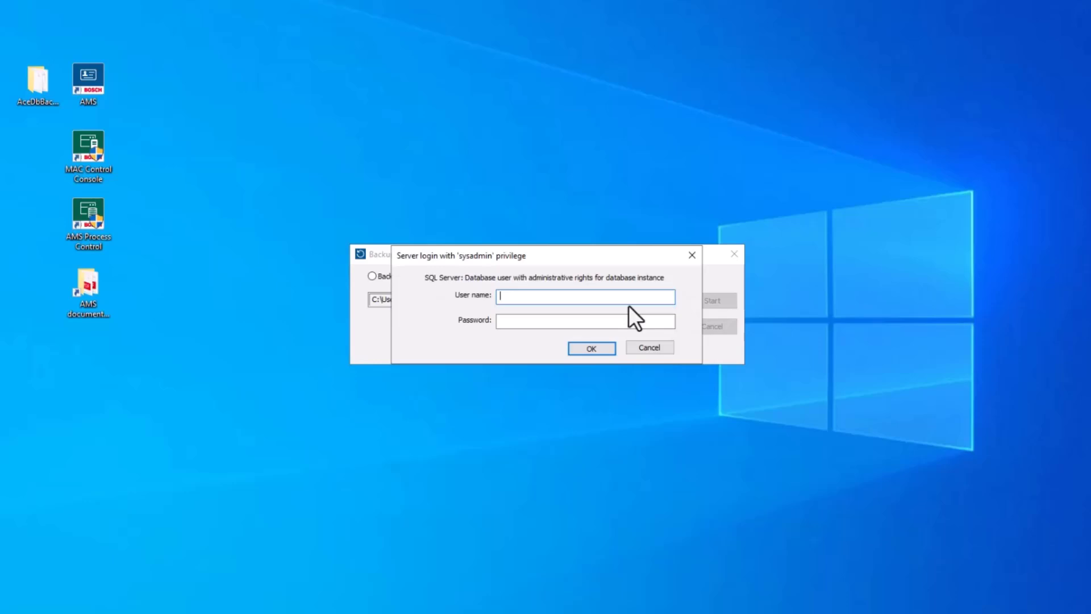
pyautogui.write('sa')
pyautogui.press('Tab')
pyautogui.rightClick(530, 322)
pyautogui.click(559, 382)
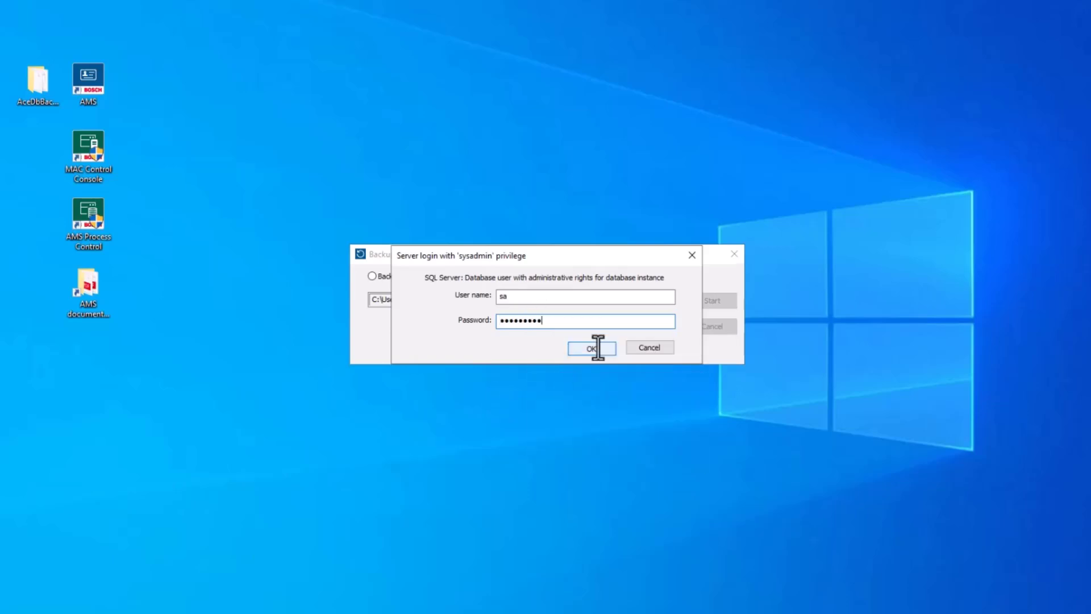
pyautogui.click(593, 348)
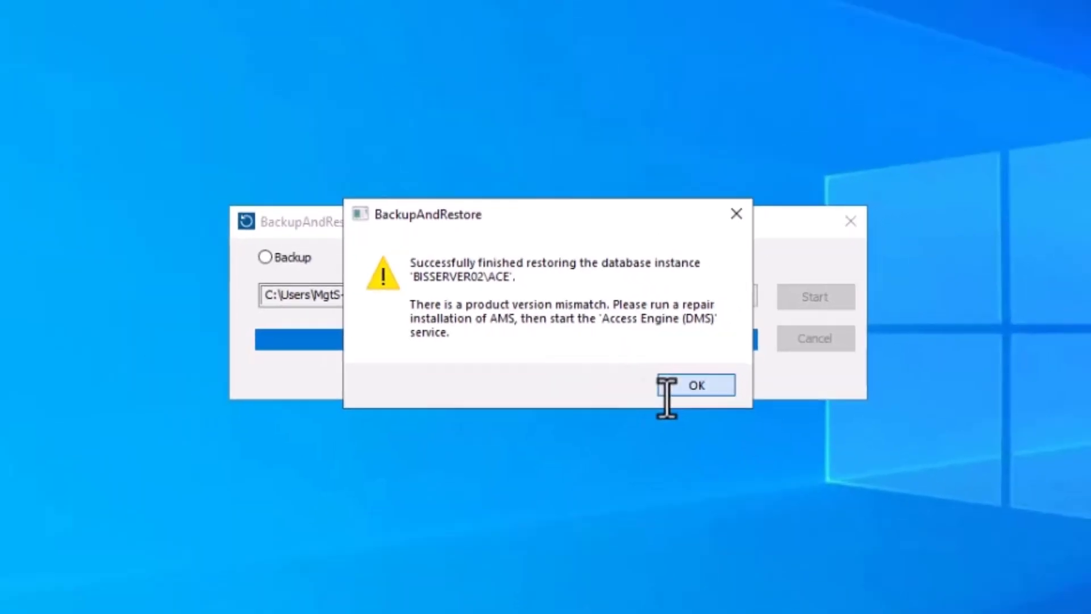
pyautogui.click(667, 389)
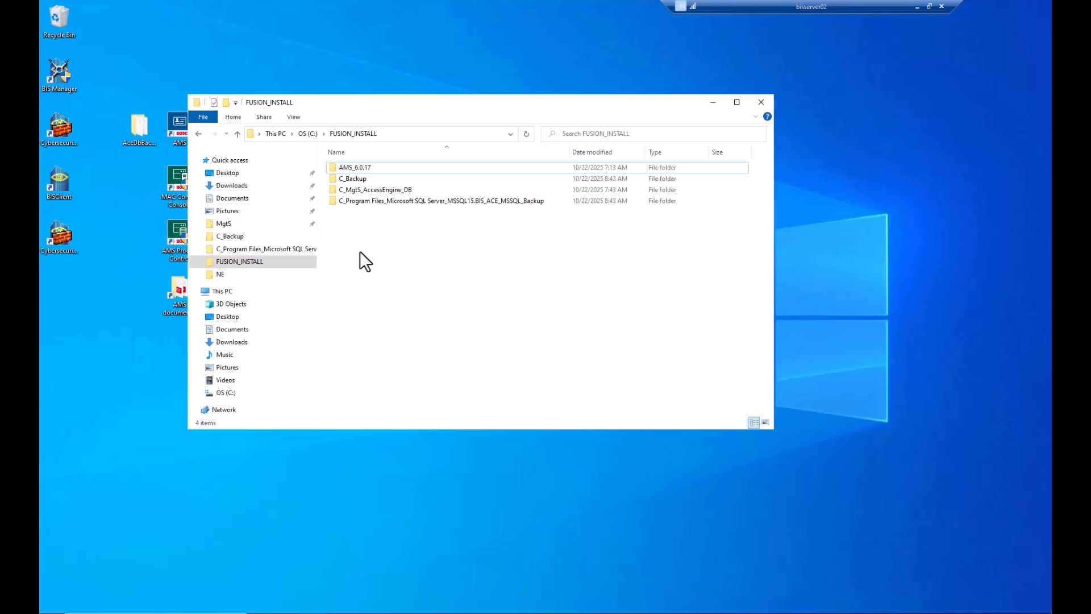
# Step: Run AMS Server Installer.exe from FUSION_INSTALL\AMS_6.0.17\AMS_6.0.17.0_1033_EN\EN as administrator
pyautogui.click(247, 262)
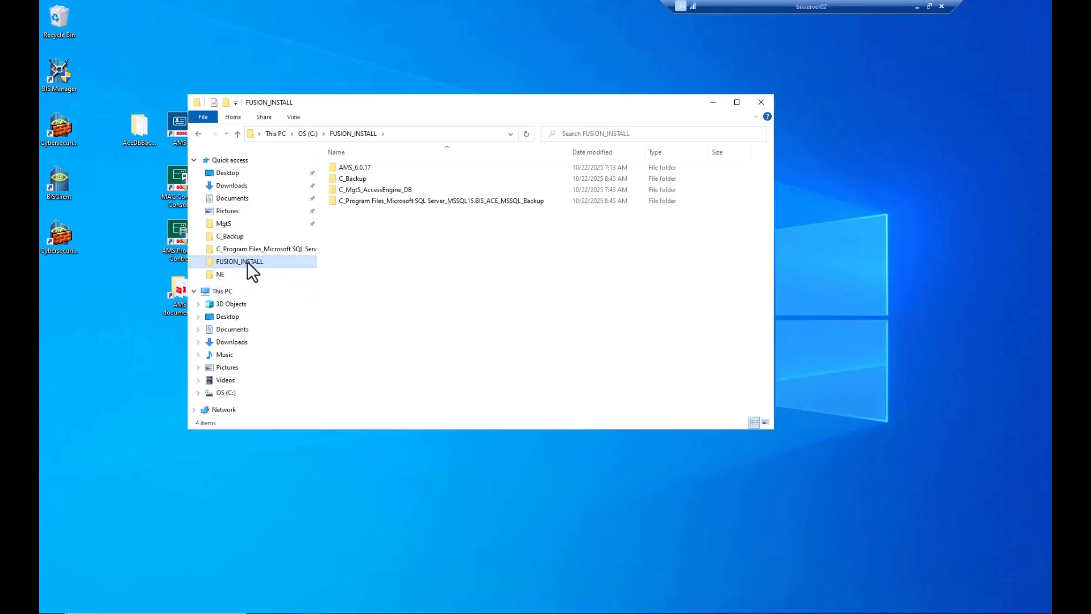
pyautogui.doubleClick(344, 171)
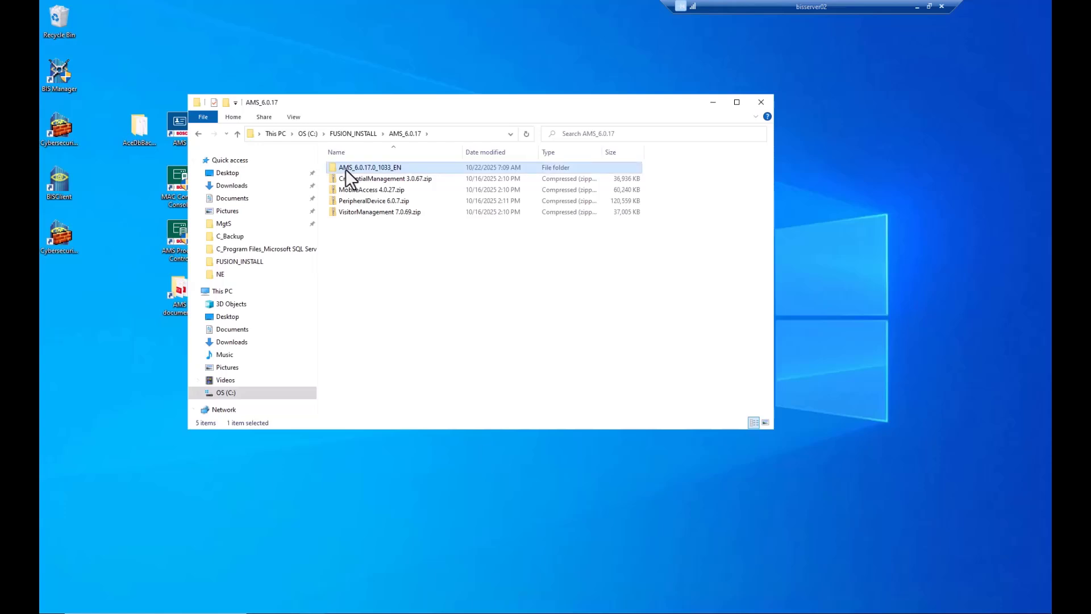
pyautogui.doubleClick(345, 168)
pyautogui.doubleClick(341, 179)
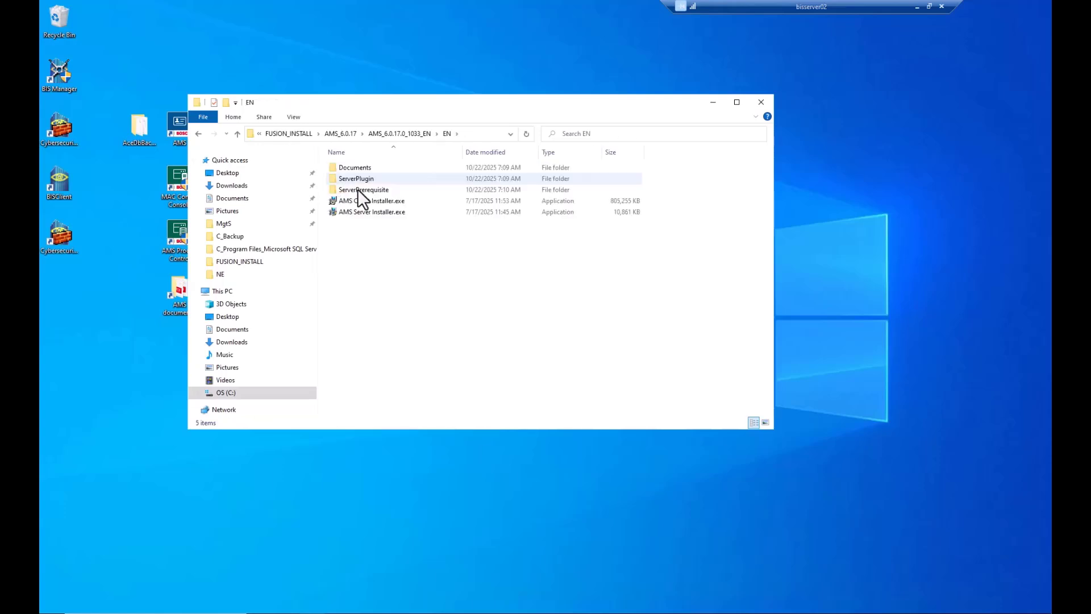
pyautogui.click(356, 214)
pyautogui.rightClick(356, 216)
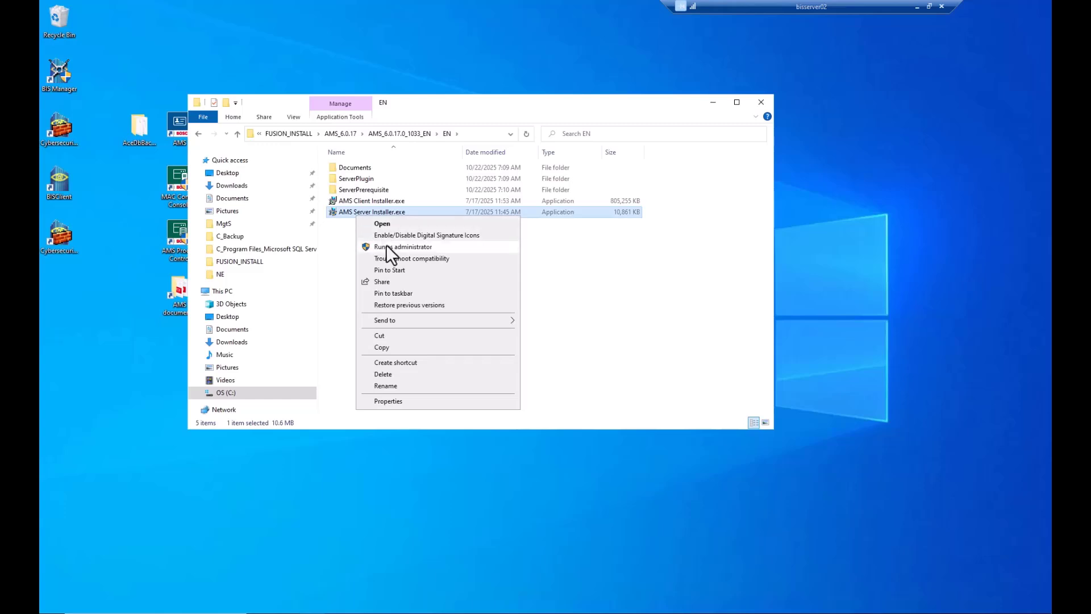
pyautogui.click(387, 248)
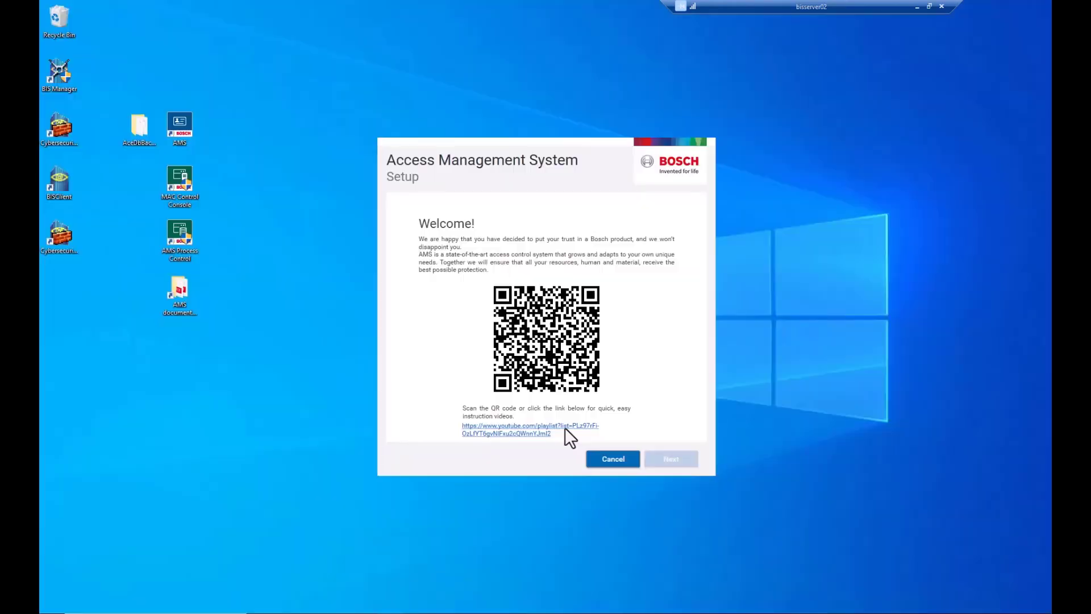
# Step: Pass the Welcome and component overview pages and accept the licence agreement
pyautogui.click(688, 465)
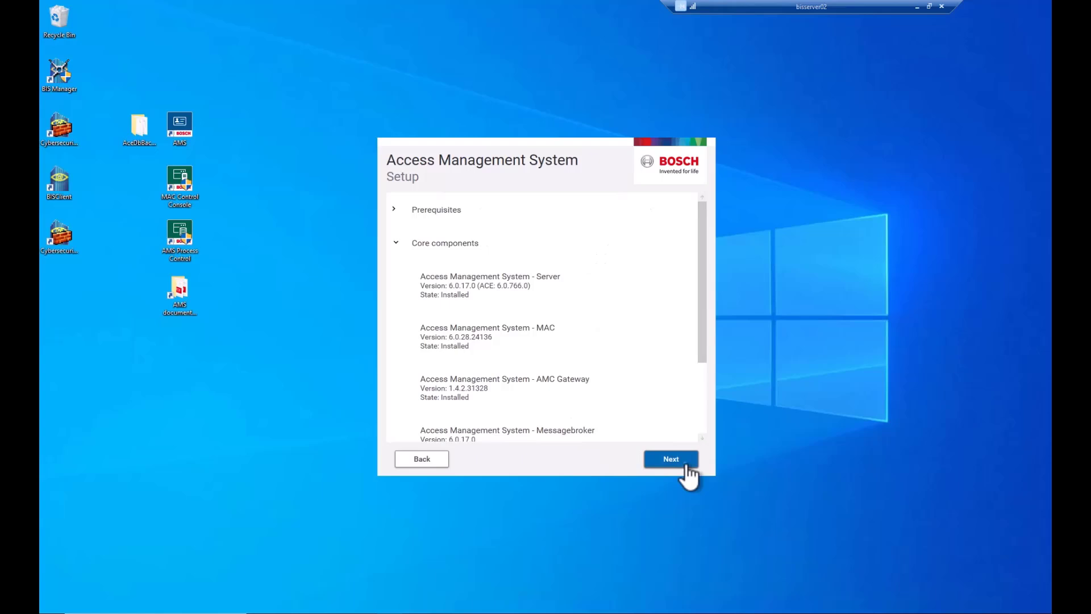
pyautogui.click(686, 467)
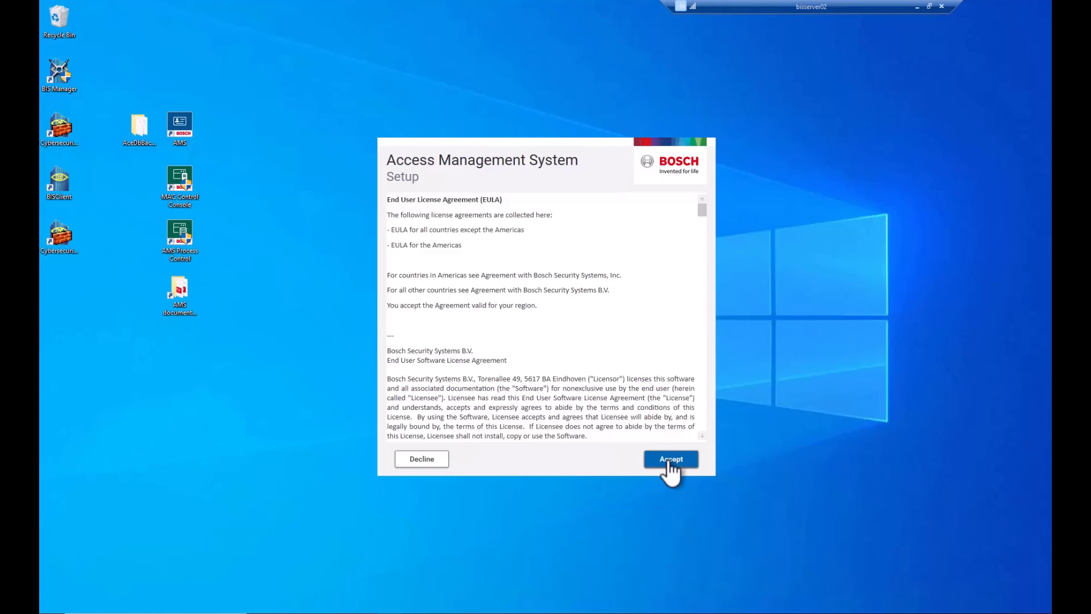
pyautogui.click(671, 459)
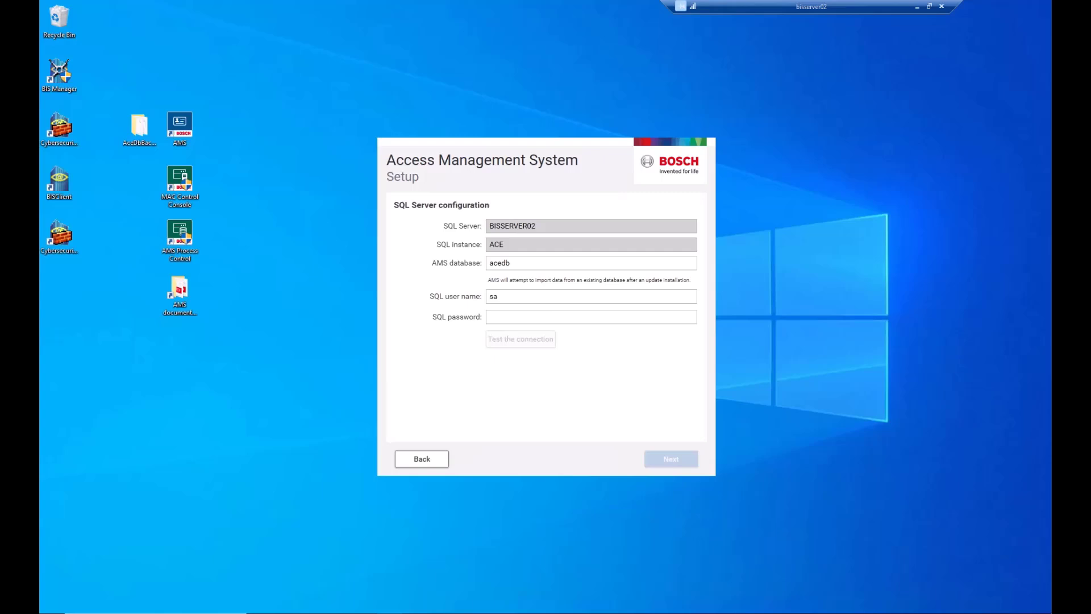
# Step: Paste the SQL password, test the acedb connection, and keep the default installation folder
pyautogui.click(501, 318)
pyautogui.rightClick(501, 319)
pyautogui.click(528, 360)
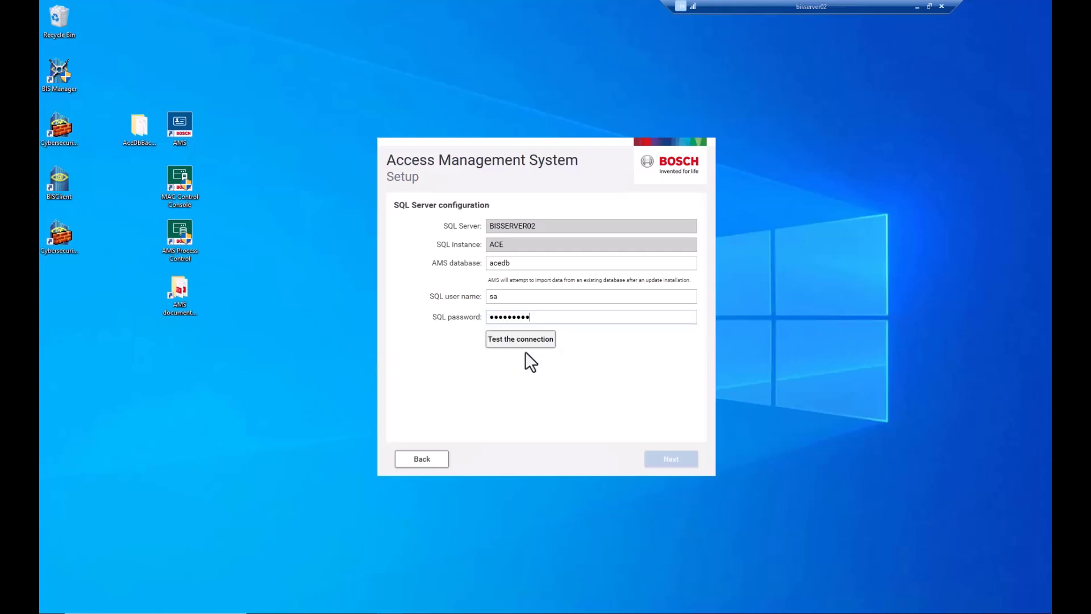
pyautogui.click(523, 339)
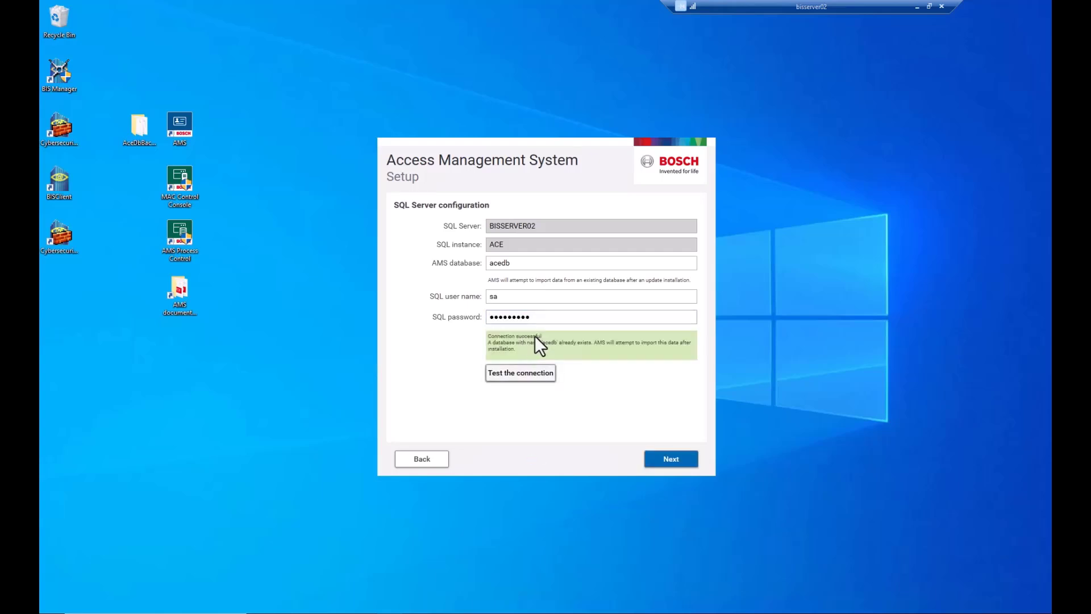
pyautogui.click(671, 459)
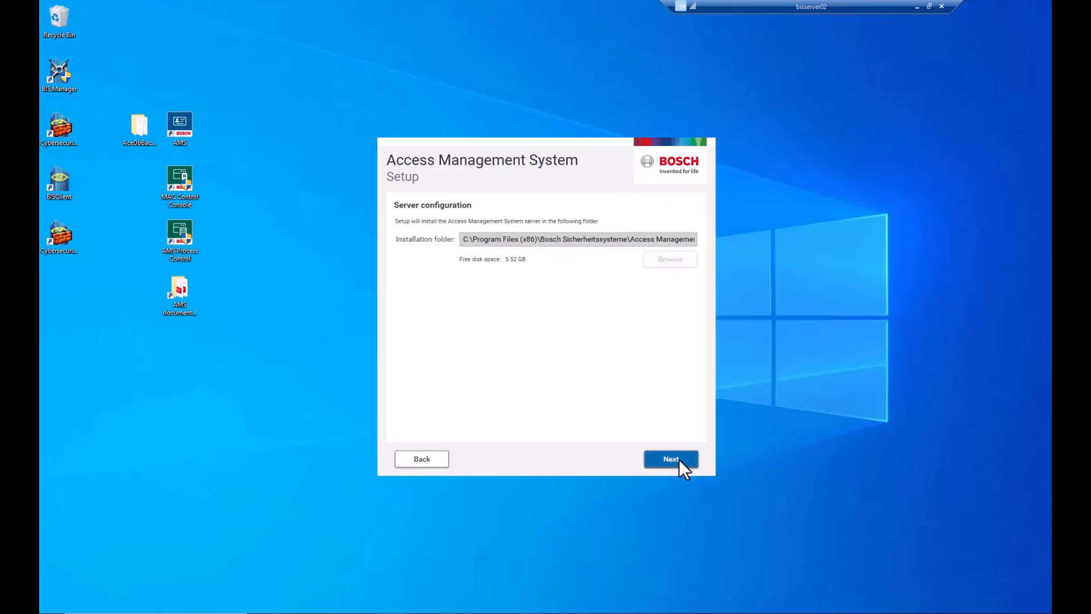
pyautogui.click(680, 460)
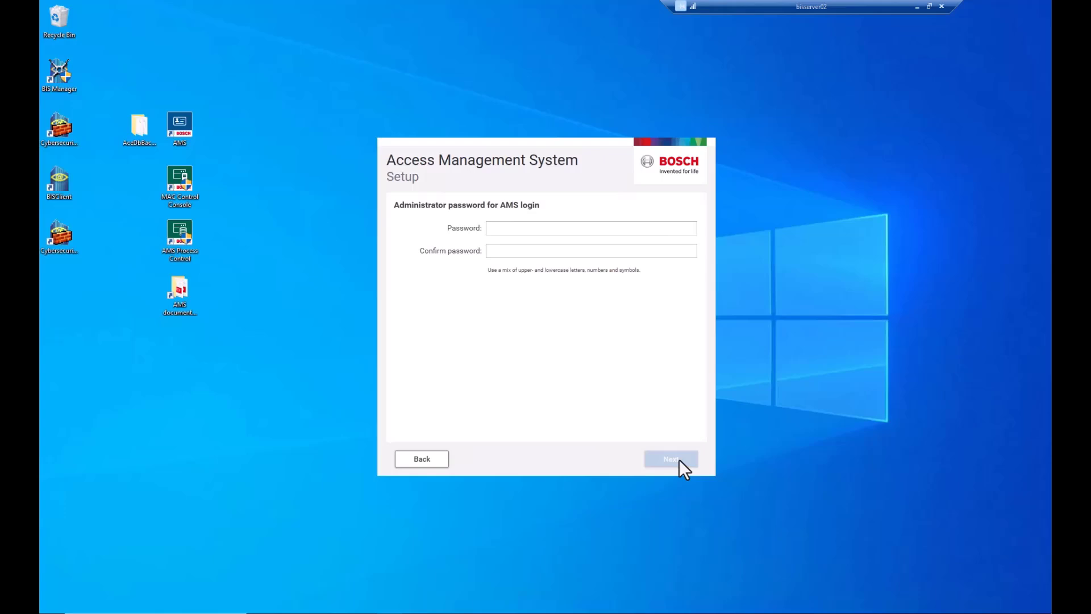
# Step: Type the AMS administrator password and move to its confirmation field
pyautogui.click(561, 227)
pyautogui.write('********')
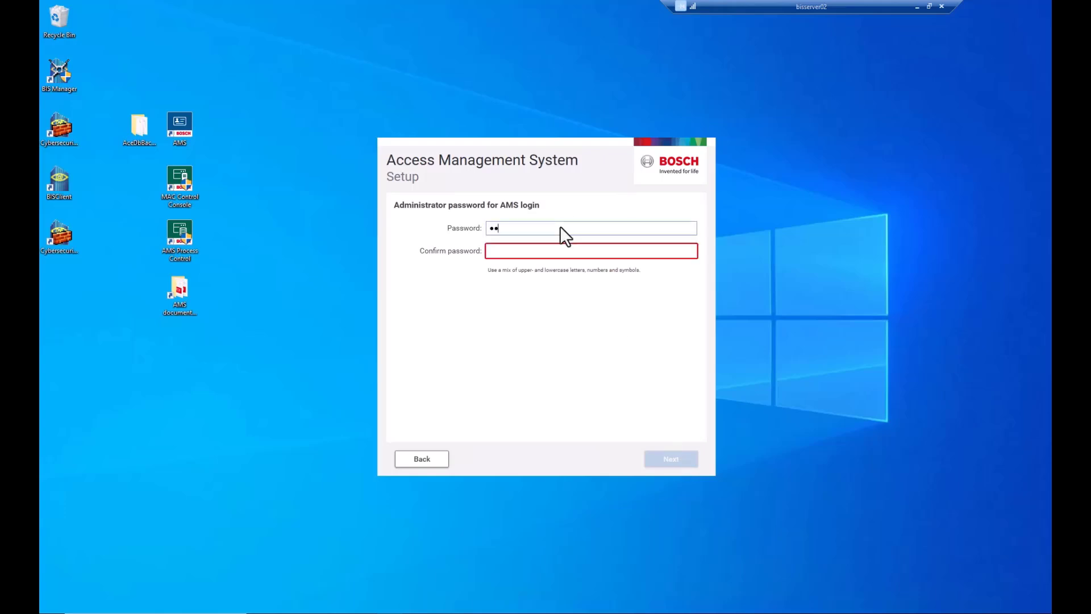
pyautogui.write('*')
pyautogui.press('Tab')
# Step: Confirm the password and install the Server, MAC, AMC Gateway and Messagebroker components
pyautogui.write('***********')
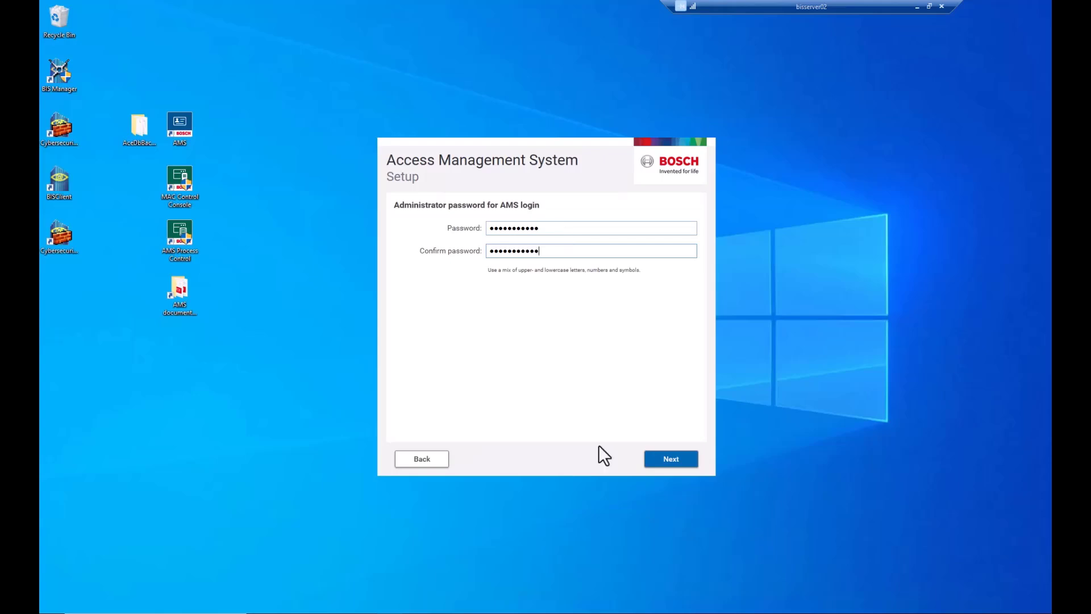
pyautogui.click(687, 458)
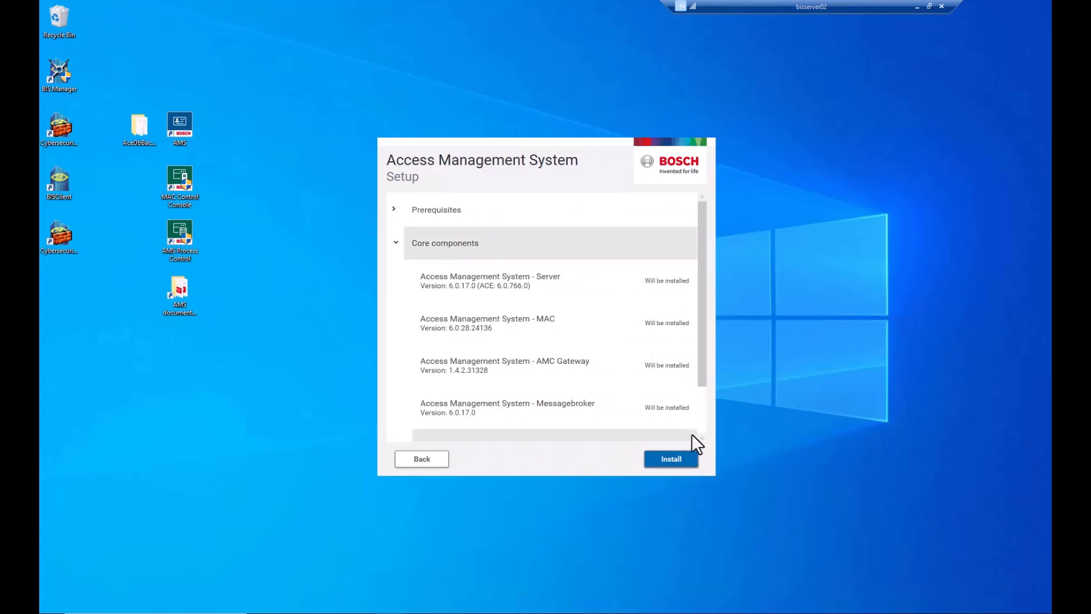
pyautogui.click(676, 460)
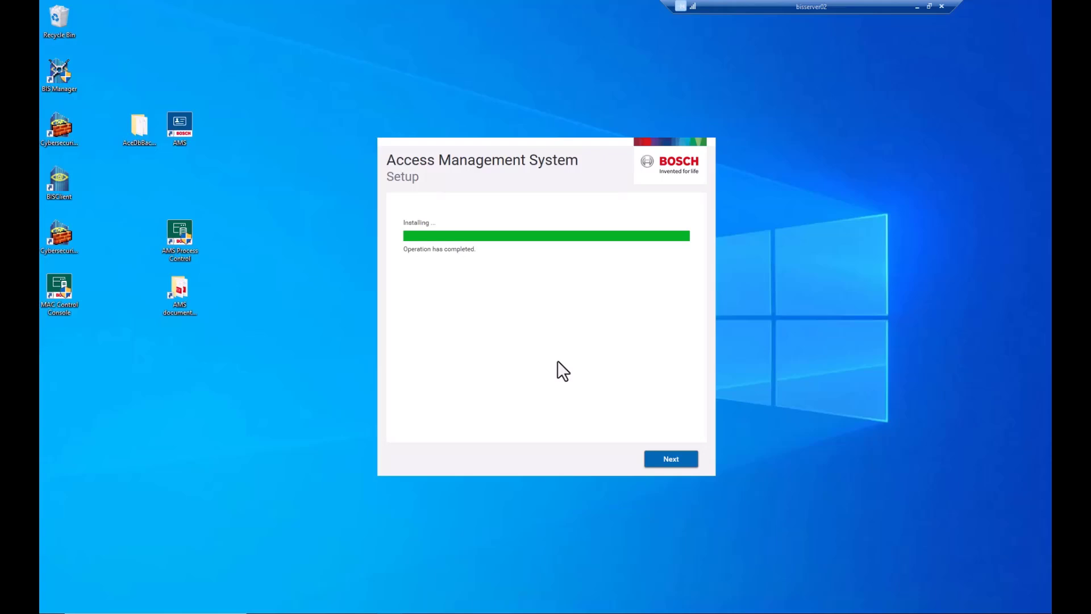
# Step: Review the successful installation results, finish AMS Setup, and agree to restart now
pyautogui.click(670, 459)
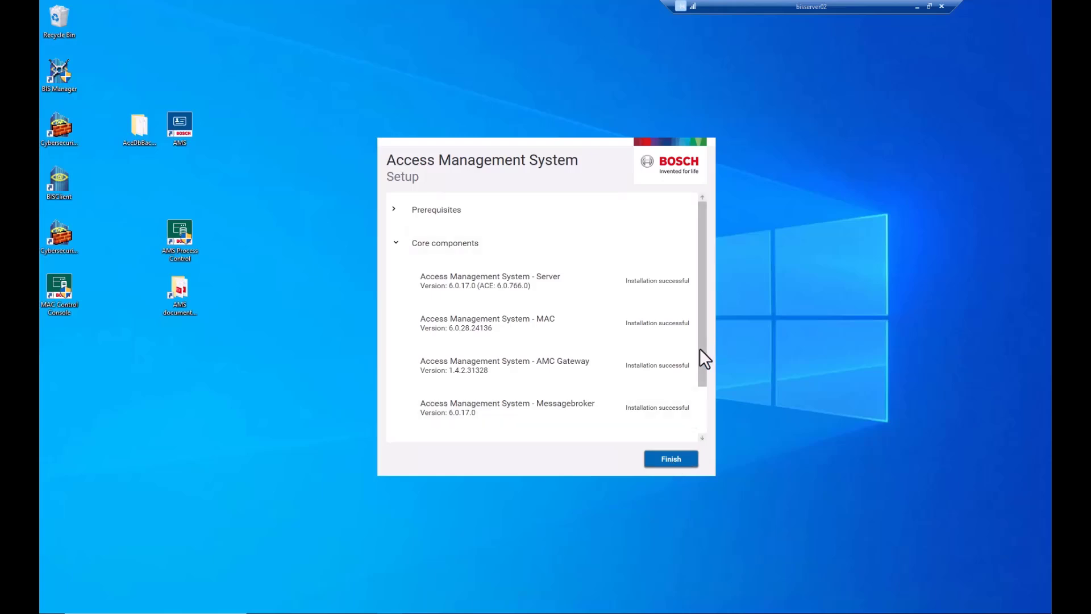
pyautogui.click(667, 457)
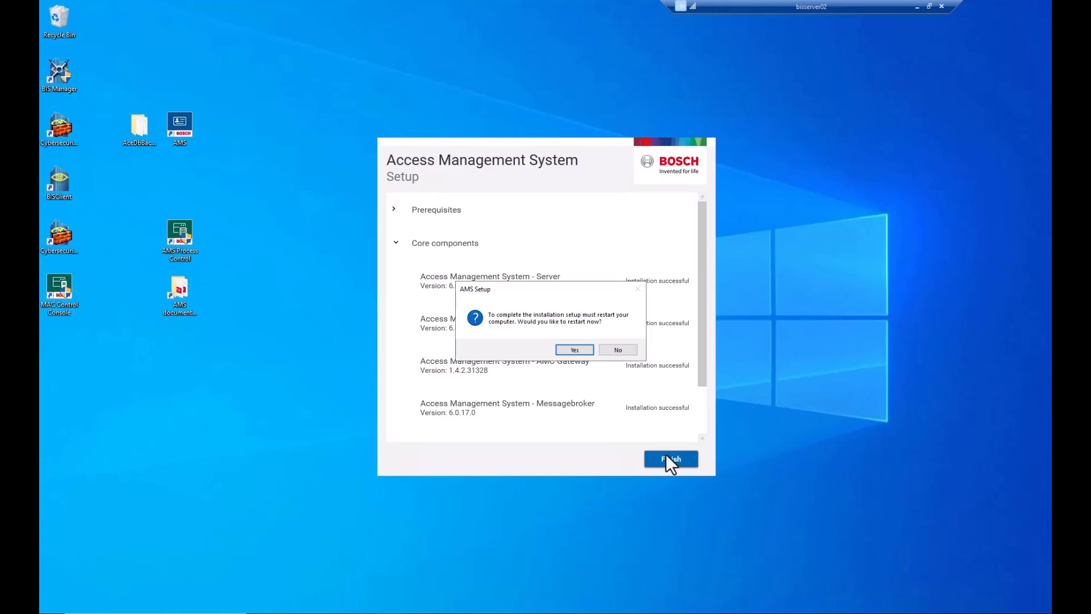
pyautogui.click(574, 349)
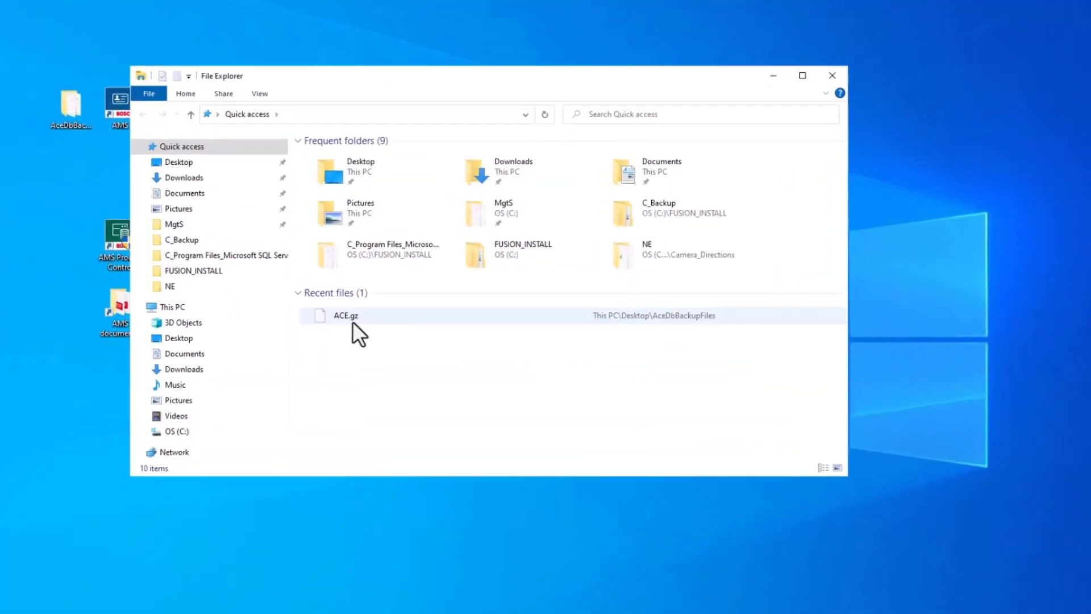
# Step: Browse to C:\FUSION_INSTALL\AMS_6.0.17\AMS_6.0.17.0_1033_EN\EN\ServerPlugin in File Explorer
pyautogui.click(176, 432)
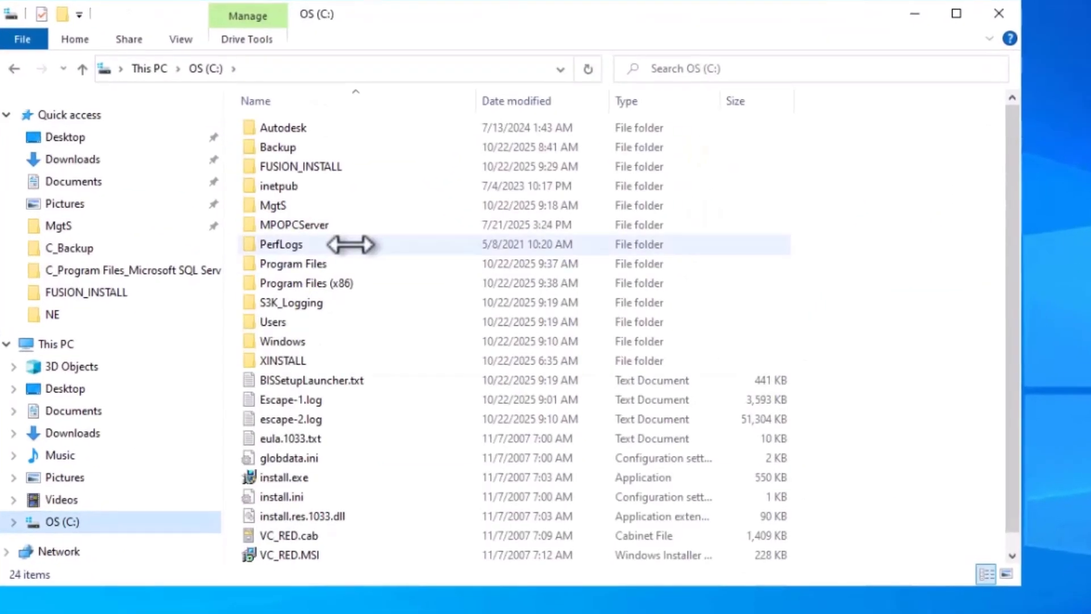
pyautogui.doubleClick(319, 168)
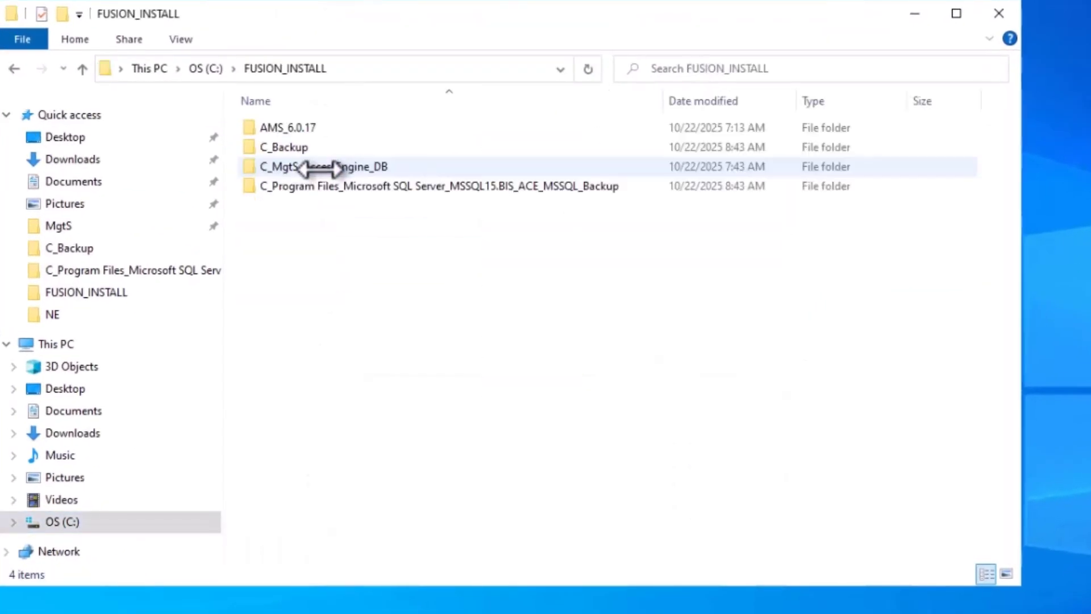
pyautogui.doubleClick(306, 131)
pyautogui.doubleClick(305, 132)
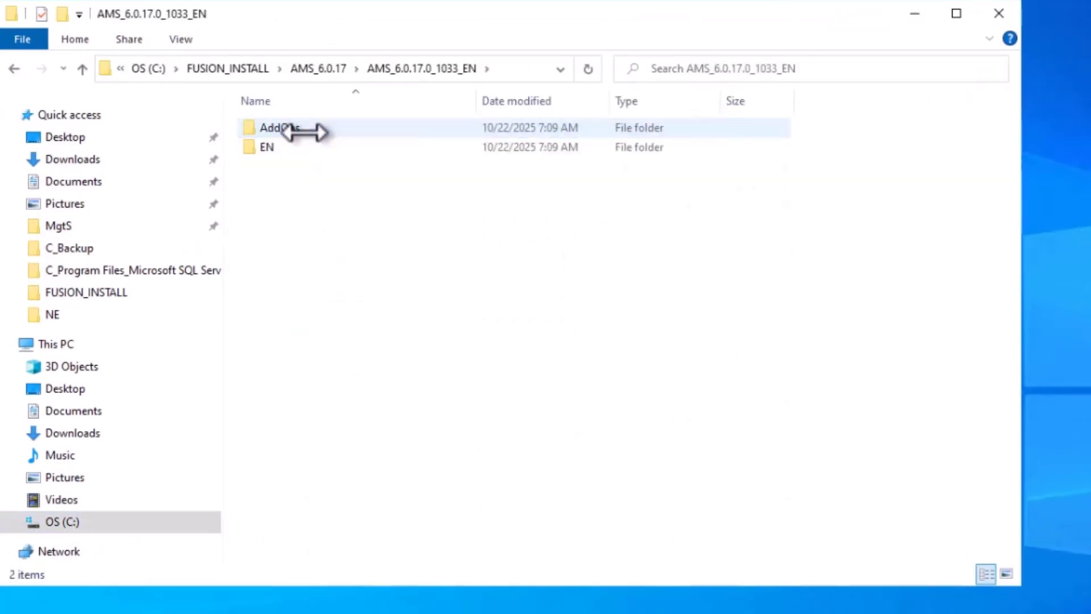
pyautogui.doubleClick(279, 148)
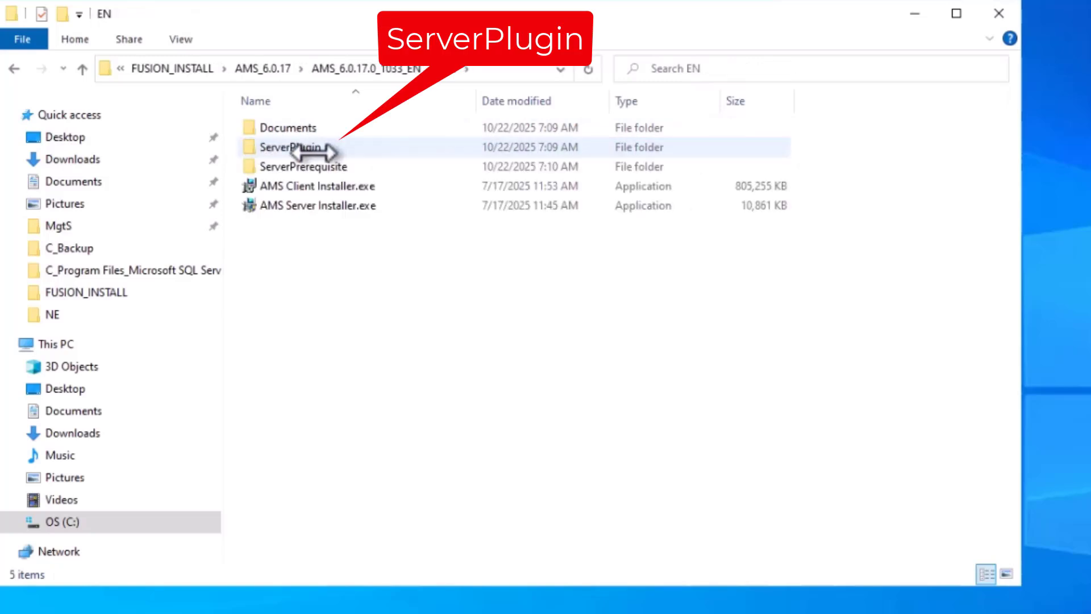
pyautogui.doubleClick(296, 148)
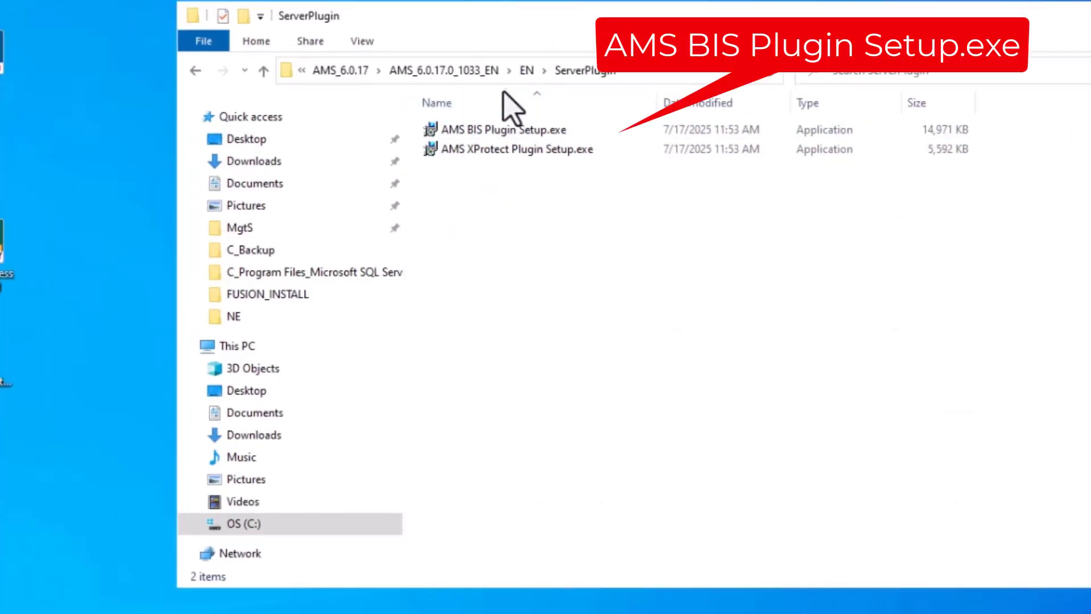
# Step: Run AMS BIS Plugin Setup.exe as administrator
pyautogui.click(496, 137)
pyautogui.rightClick(497, 138)
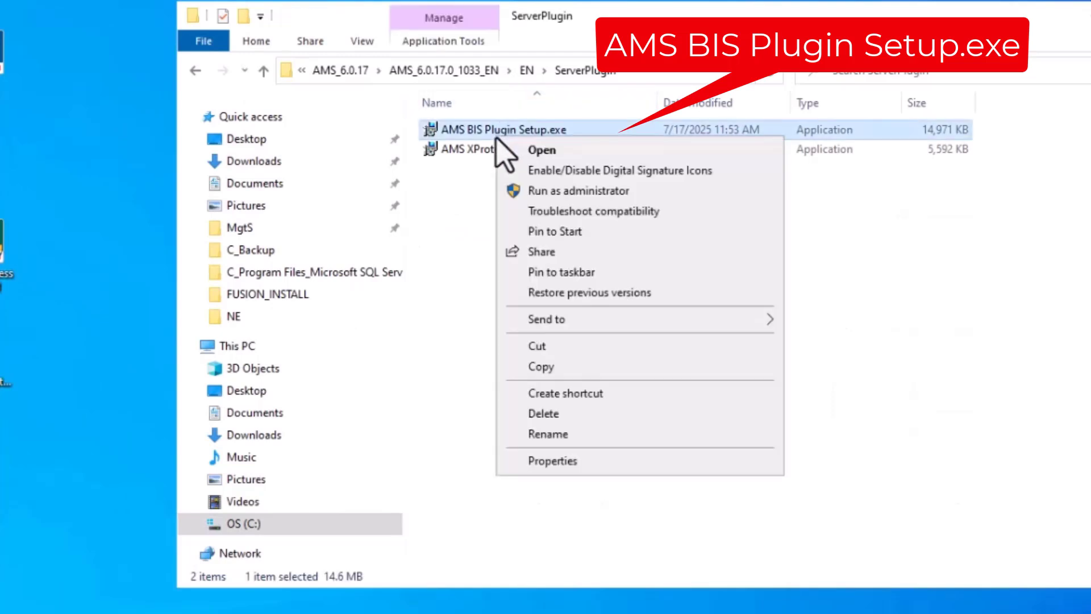
pyautogui.click(550, 194)
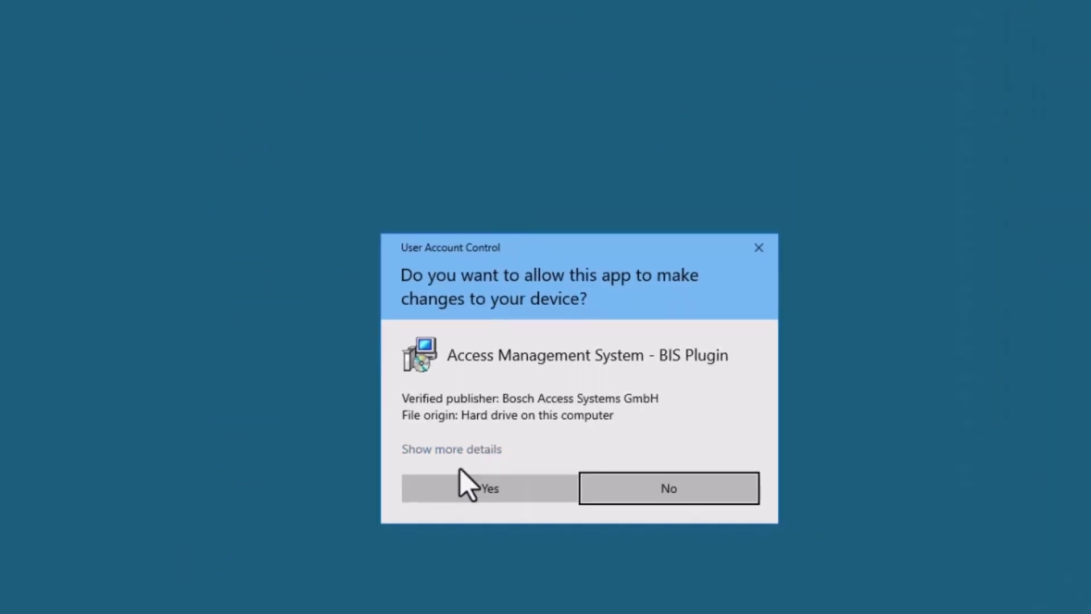
# Step: Allow the BIS Plugin installer to make changes and accept its licence agreement
pyautogui.click(425, 470)
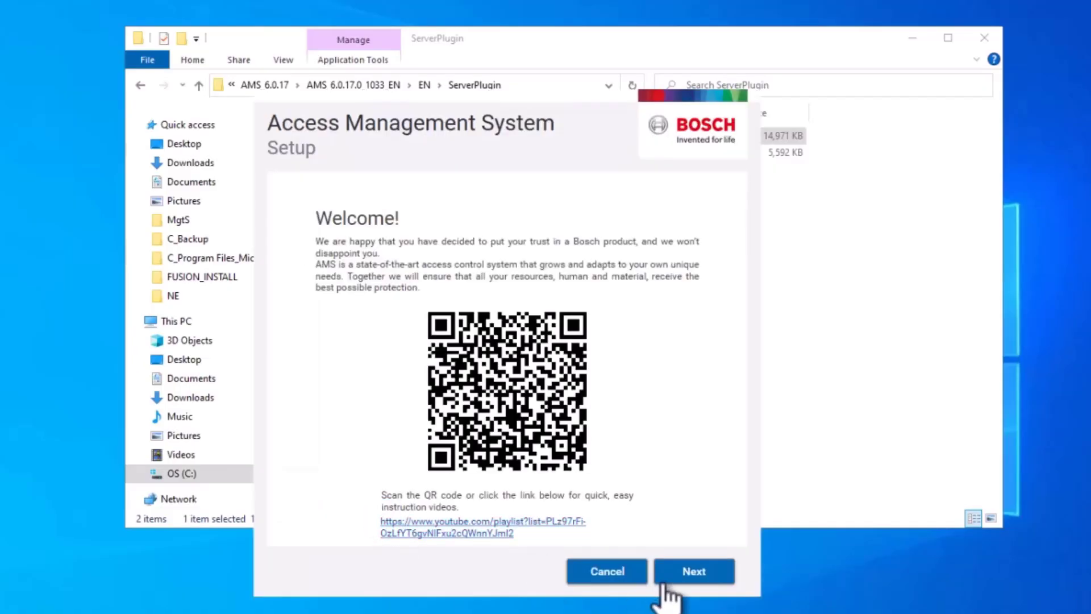
pyautogui.click(688, 574)
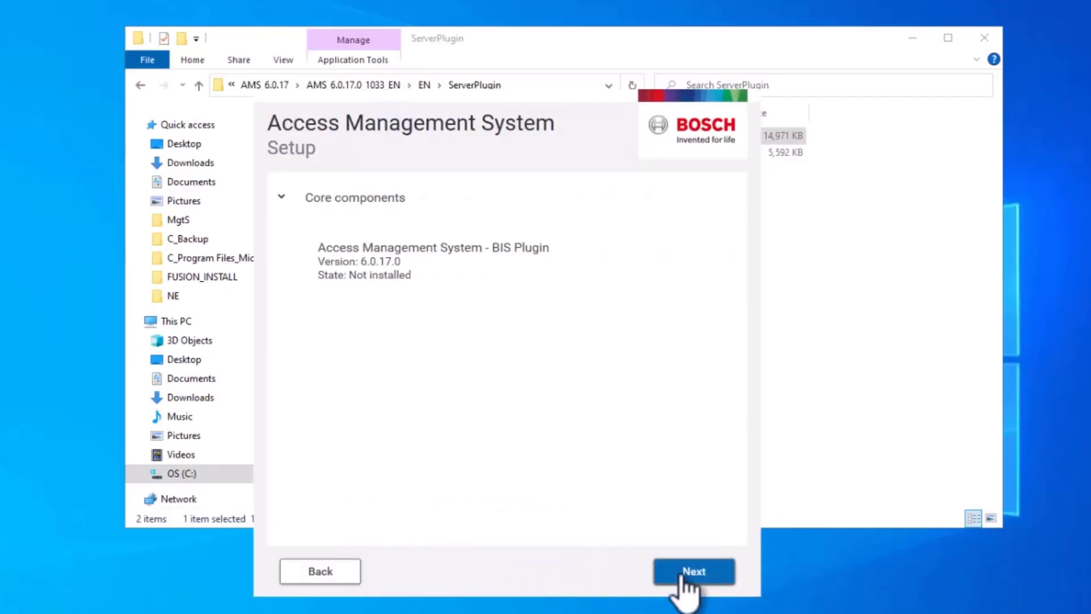
pyautogui.click(683, 575)
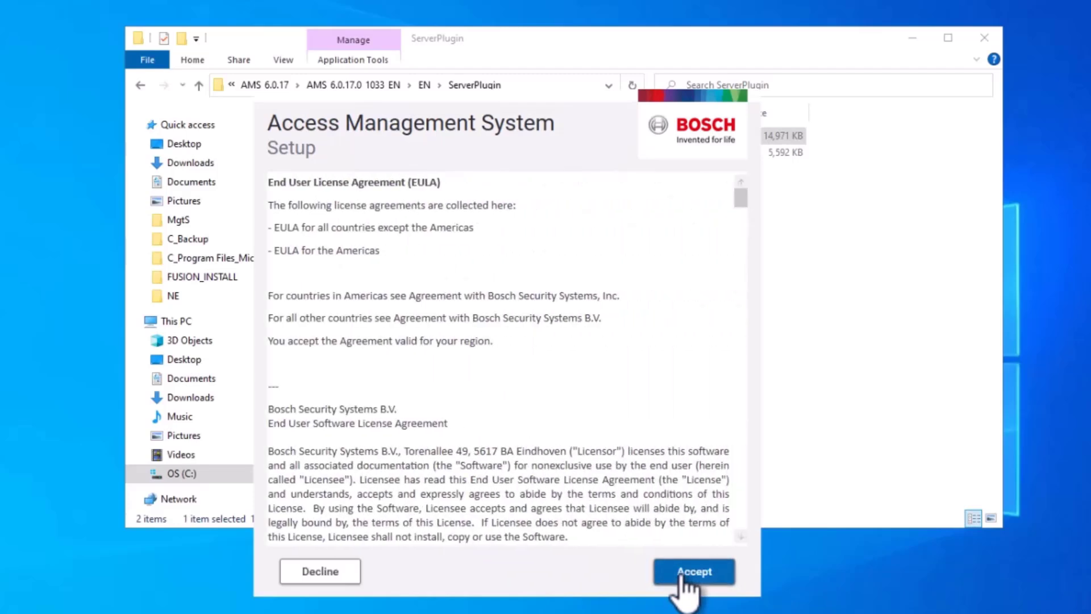
pyautogui.moveTo(743, 195); pyautogui.dragTo(740, 529)
pyautogui.click(702, 571)
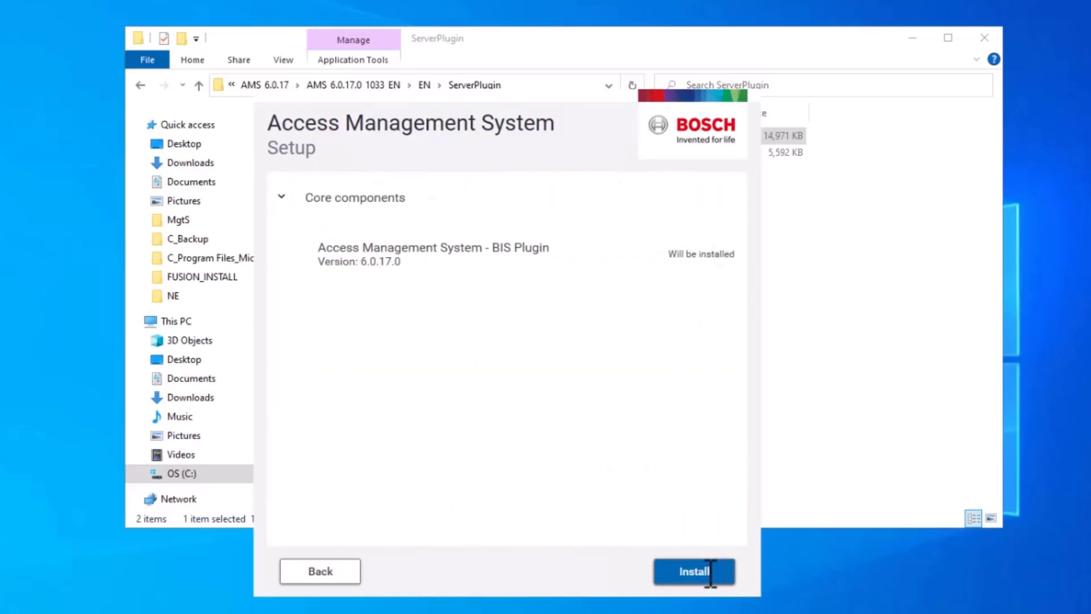
# Step: Install BIS Plugin 6.0.17.0, finish the wizard, and restart the computer
pyautogui.click(710, 571)
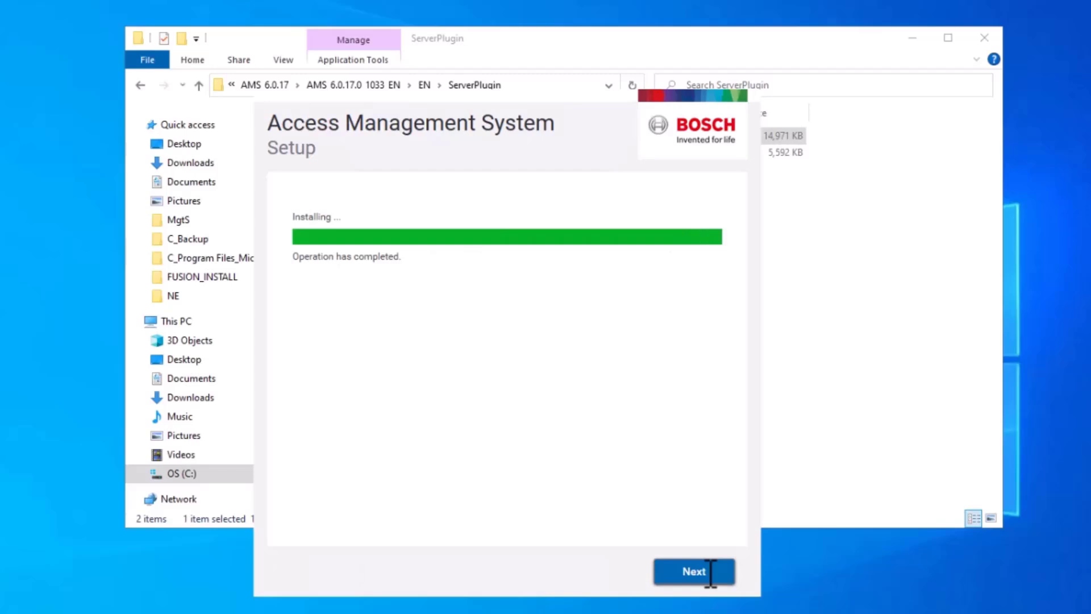
pyautogui.click(711, 571)
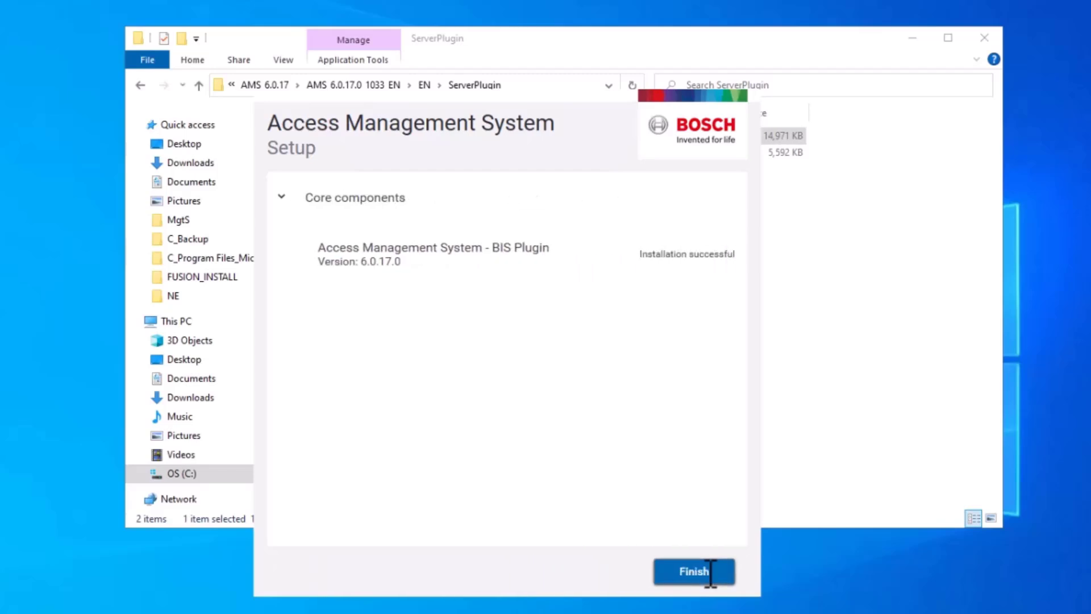
pyautogui.click(710, 571)
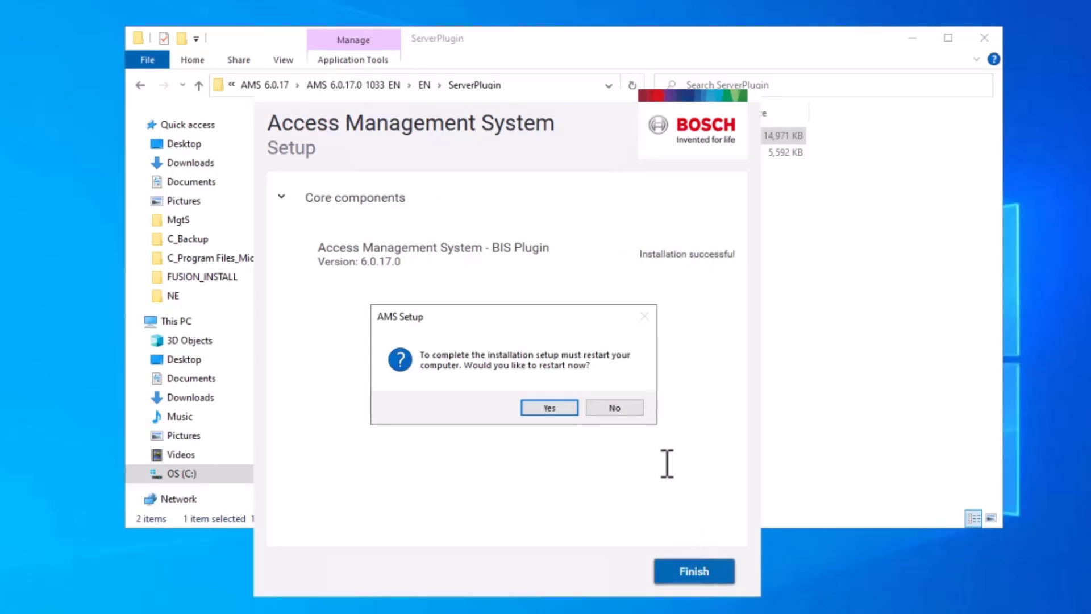
pyautogui.click(541, 409)
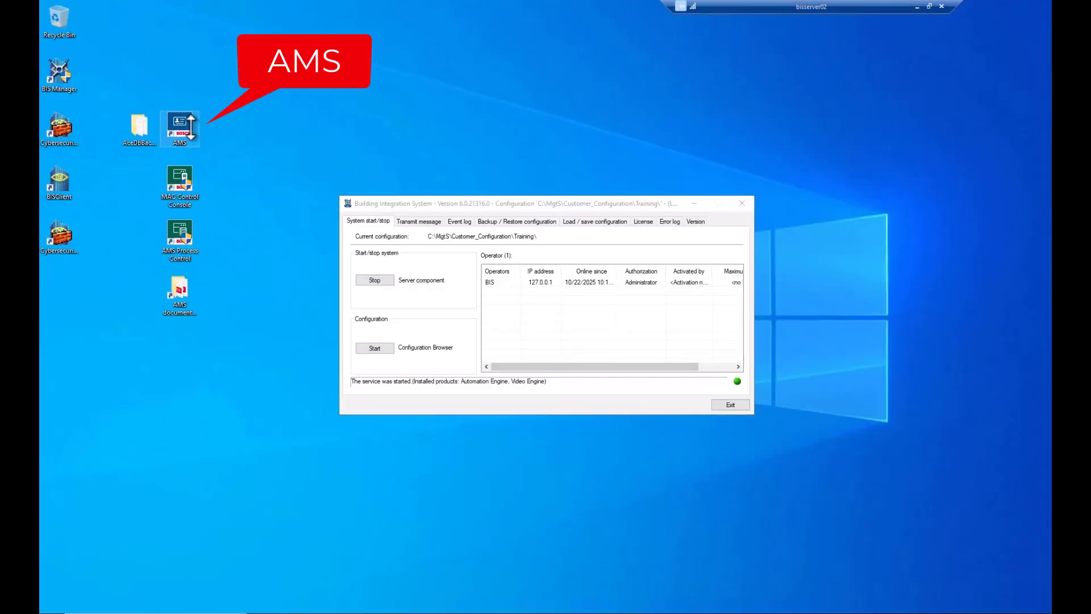
# Step: Launch Access Management System from its desktop shortcut with administrator rights
pyautogui.rightClick(194, 130)
pyautogui.click(216, 170)
pyautogui.click(461, 383)
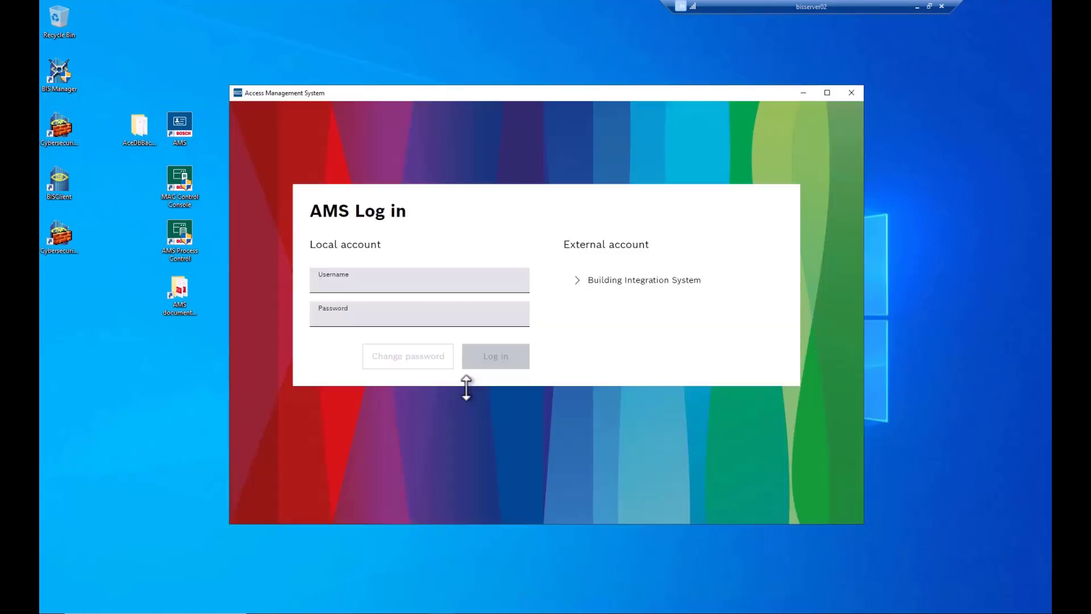
# Step: Log in as Administrator with the account password and minimize the BIS server window
pyautogui.write('Administrator')
pyautogui.press('Tab')
pyautogui.write('**********')
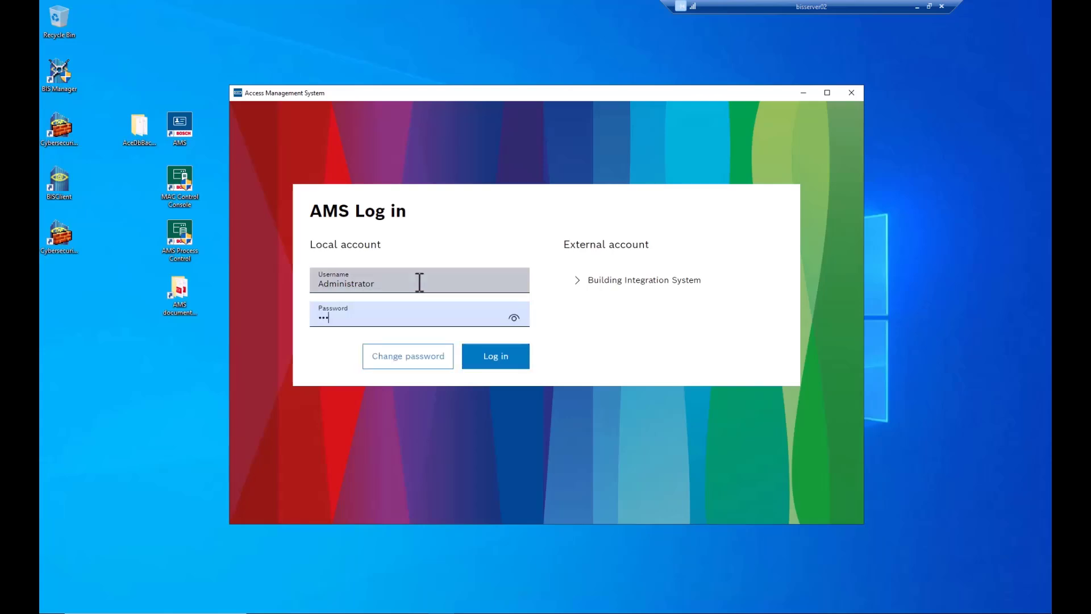
pyautogui.write('*')
pyautogui.press('Return')
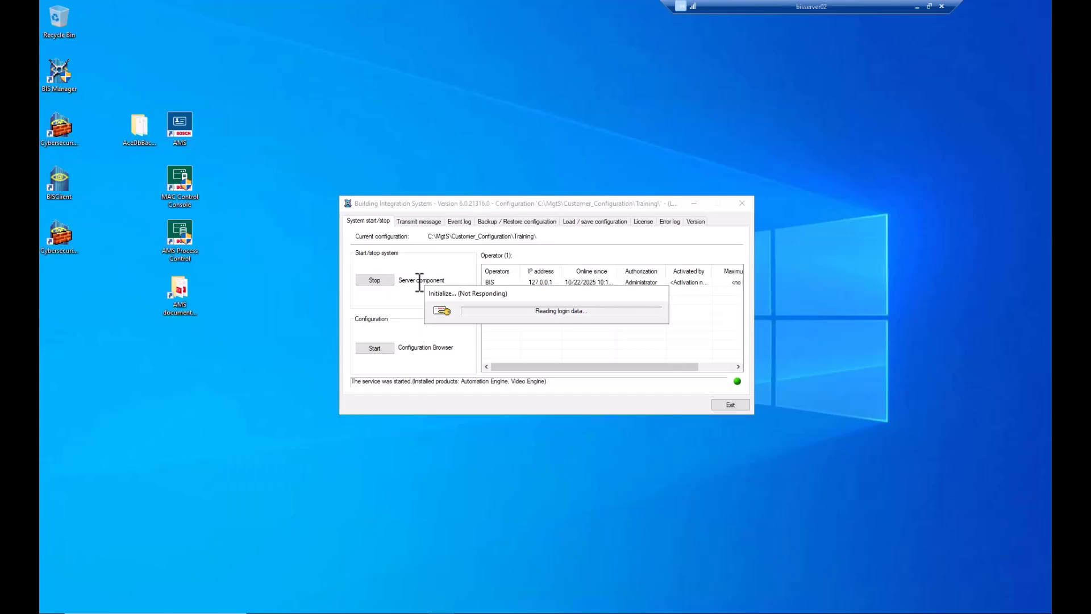
pyautogui.click(694, 203)
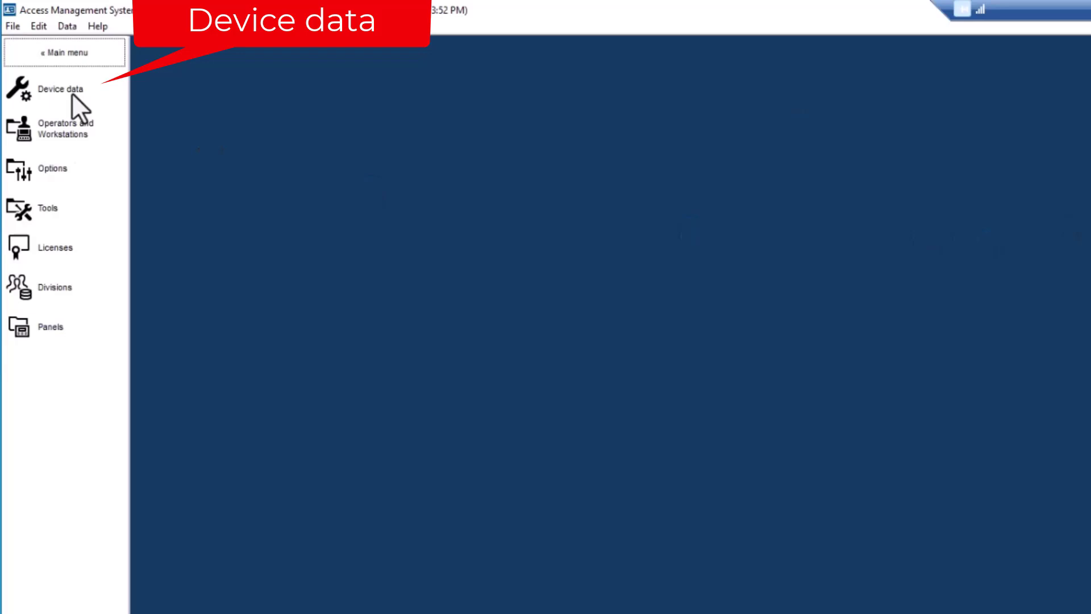
# Step: In Device data, expand DMS > MAC > AMC2-Front down to its door and reader
pyautogui.click(72, 93)
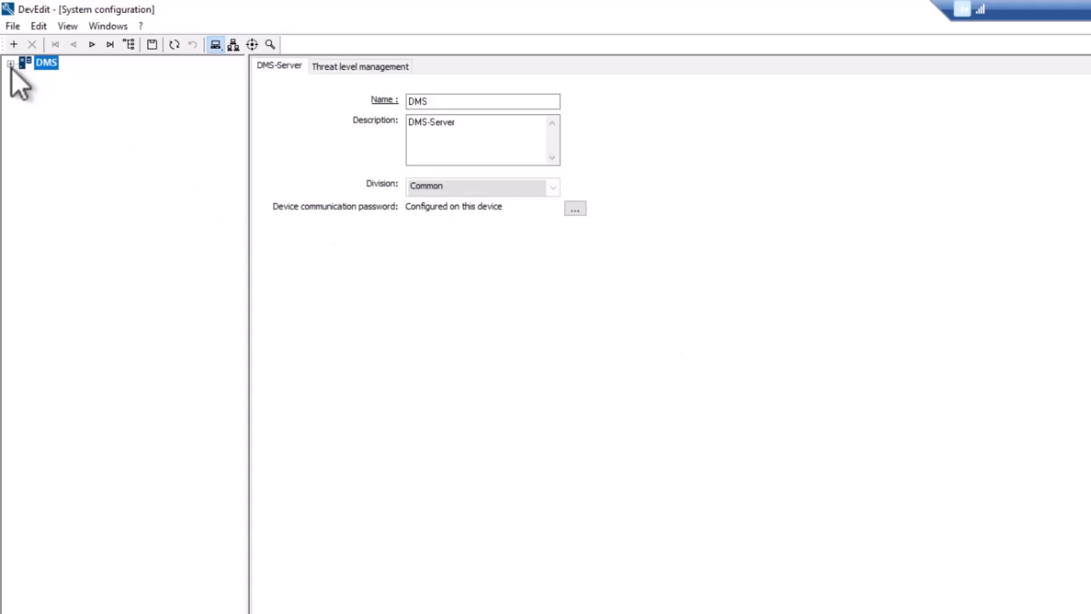
pyautogui.click(11, 66)
pyautogui.click(26, 78)
pyautogui.click(41, 93)
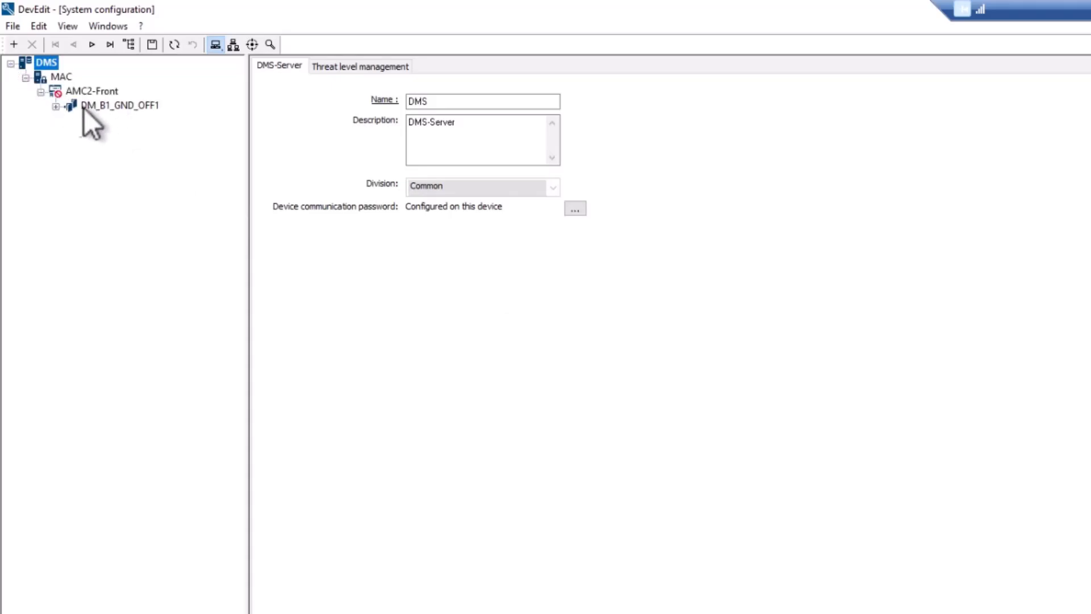
pyautogui.click(56, 106)
pyautogui.click(137, 119)
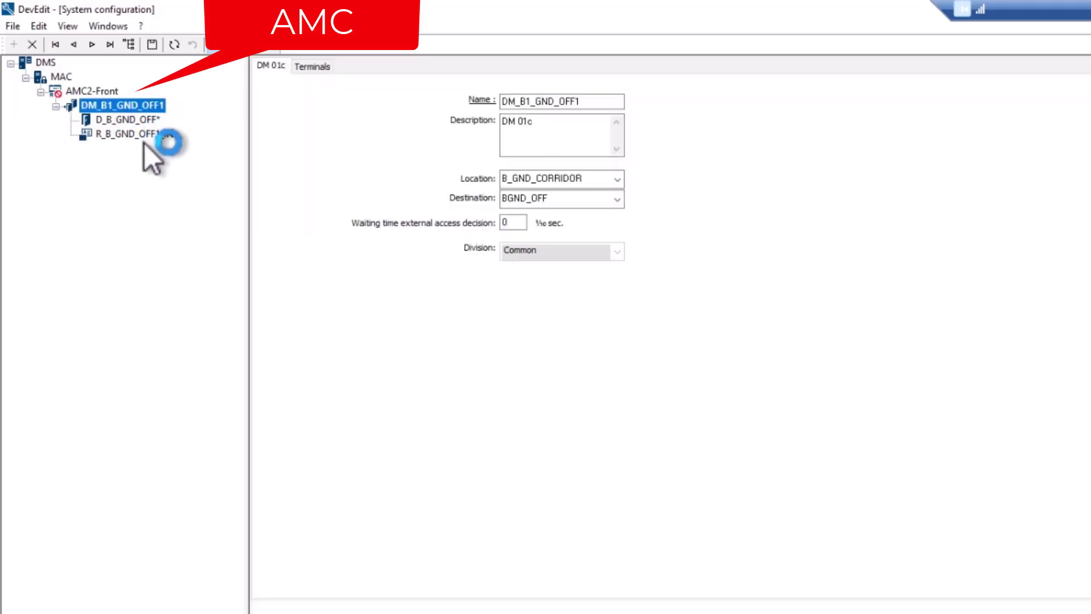
# Step: Enable Communication to host on AMC2-Front and save the device configuration
pyautogui.click(59, 90)
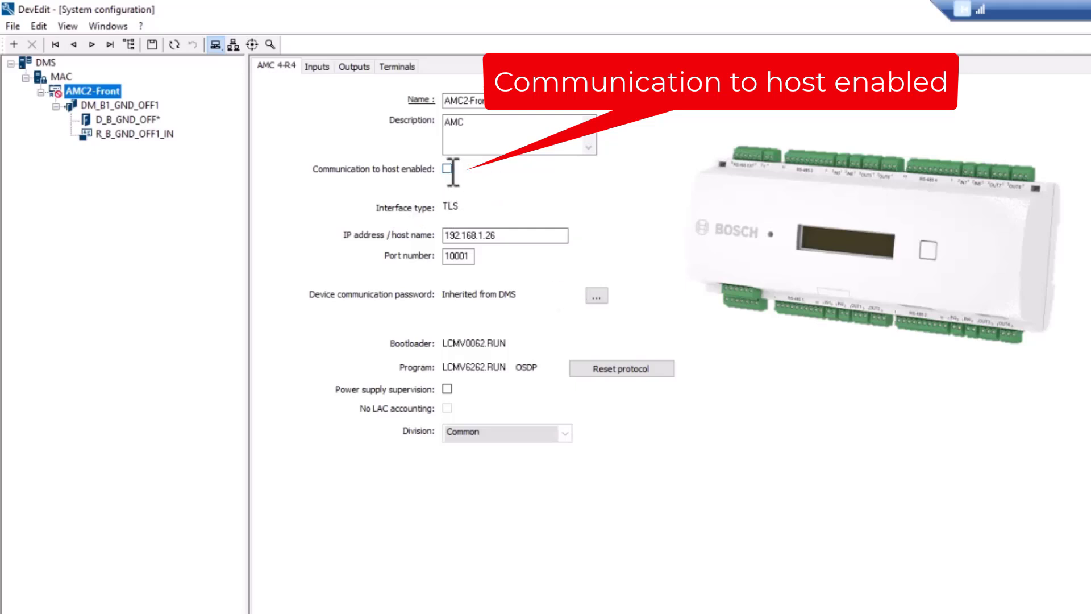
pyautogui.click(449, 169)
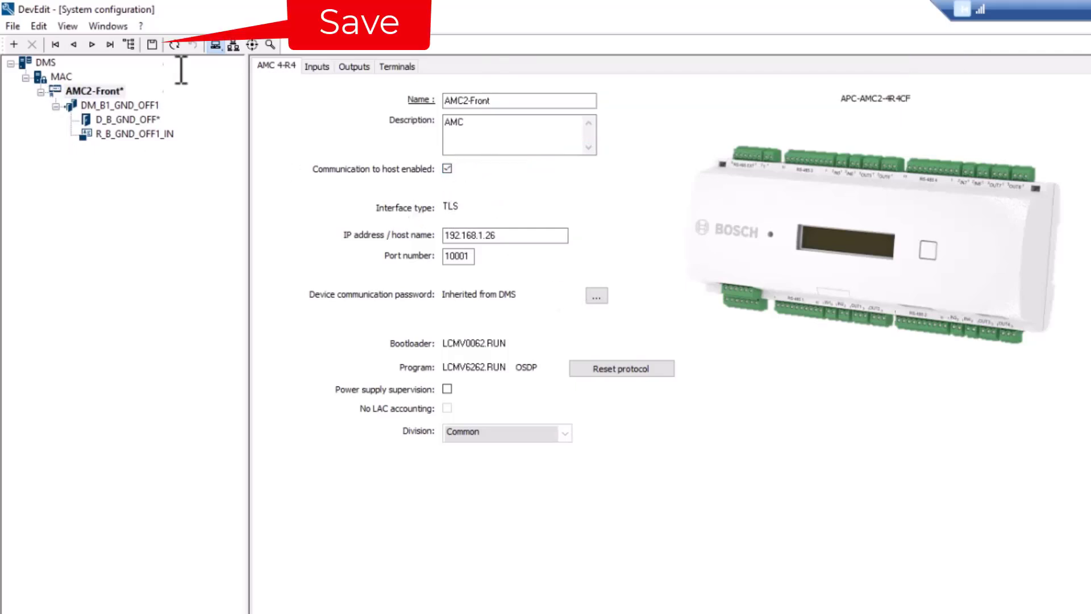
pyautogui.click(152, 45)
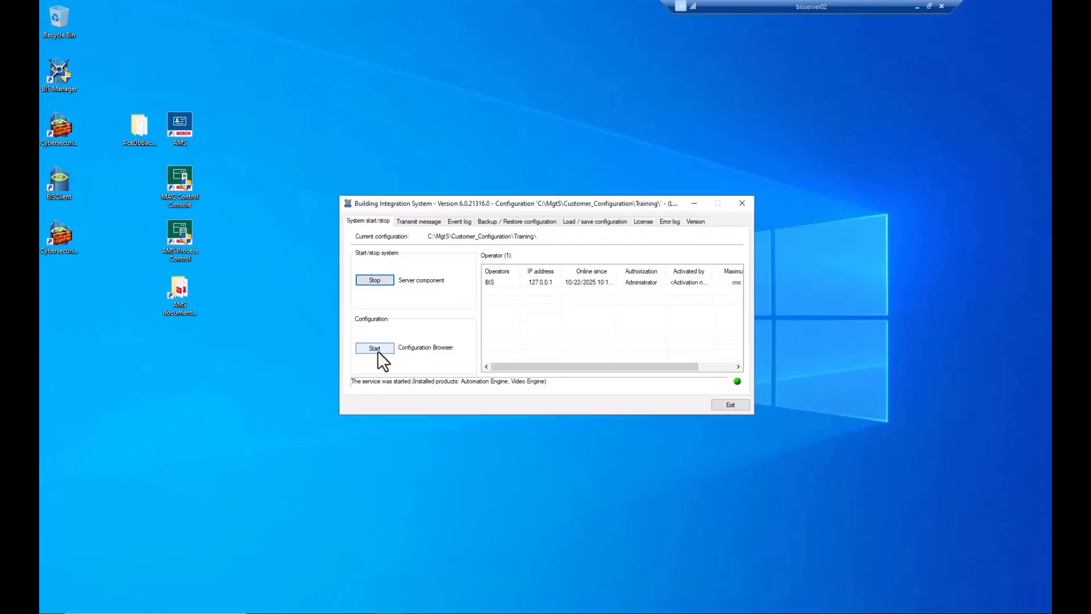
# Step: Open the Training configuration in Configuration Browser, upgrade it to 1.60.0, and synchronize with Access Engine
pyautogui.click(374, 348)
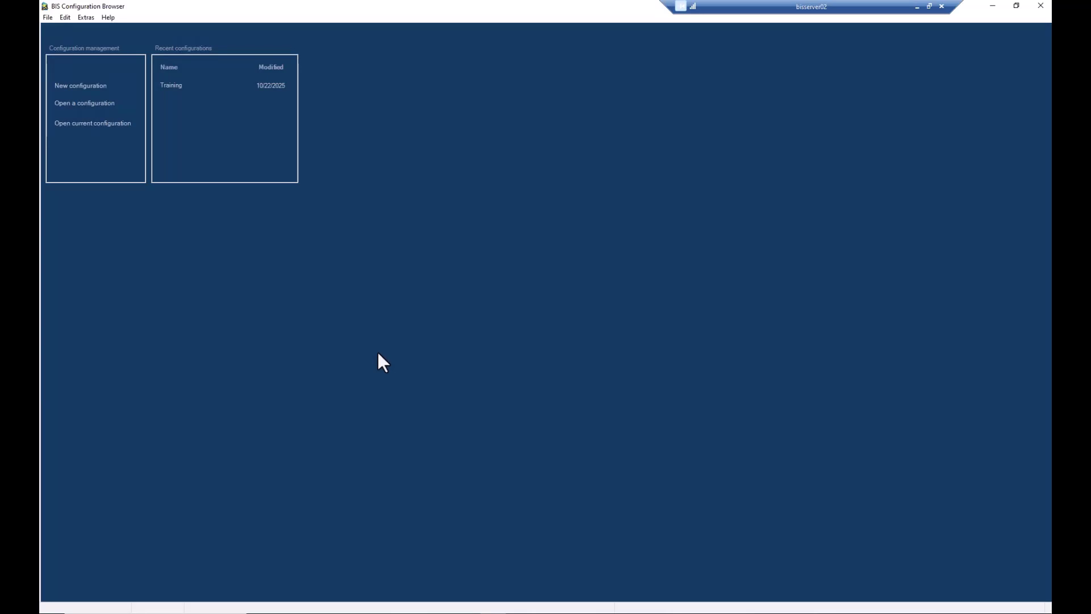
pyautogui.click(175, 86)
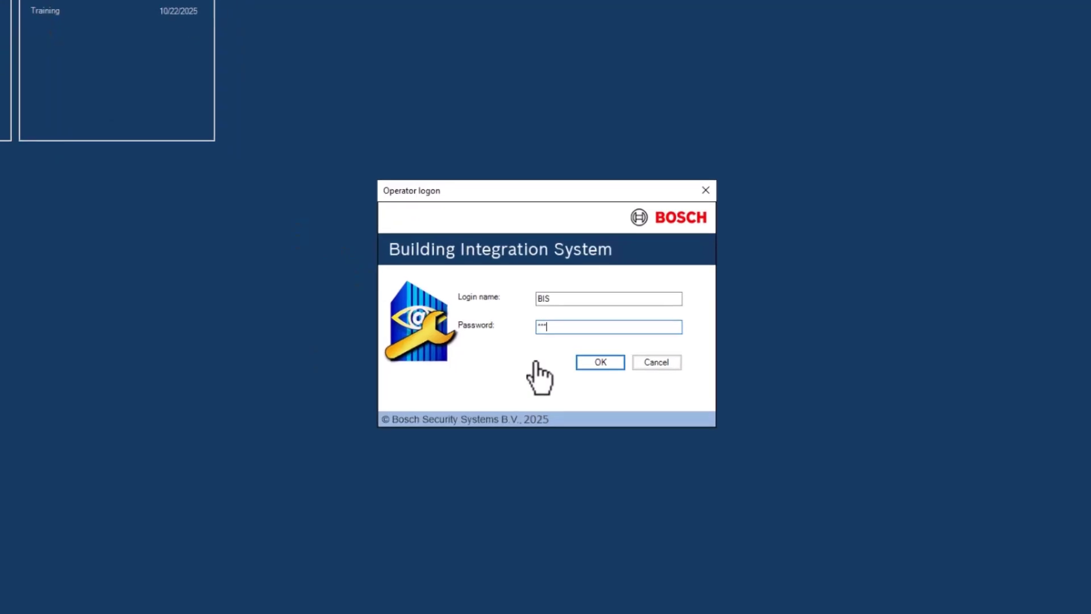
pyautogui.press('Return')
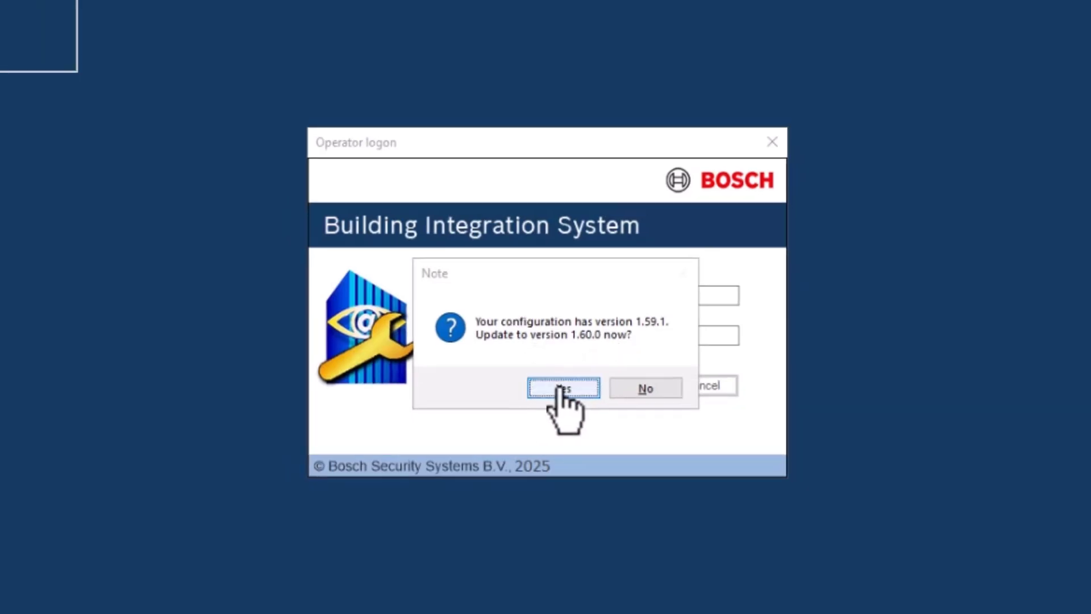
pyautogui.click(561, 388)
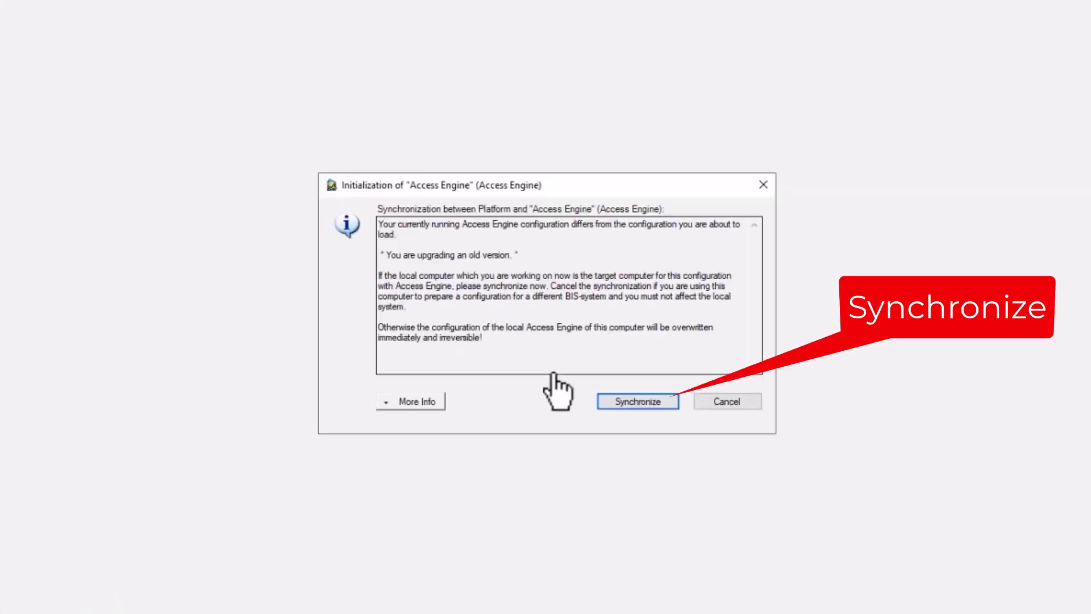
pyautogui.click(625, 404)
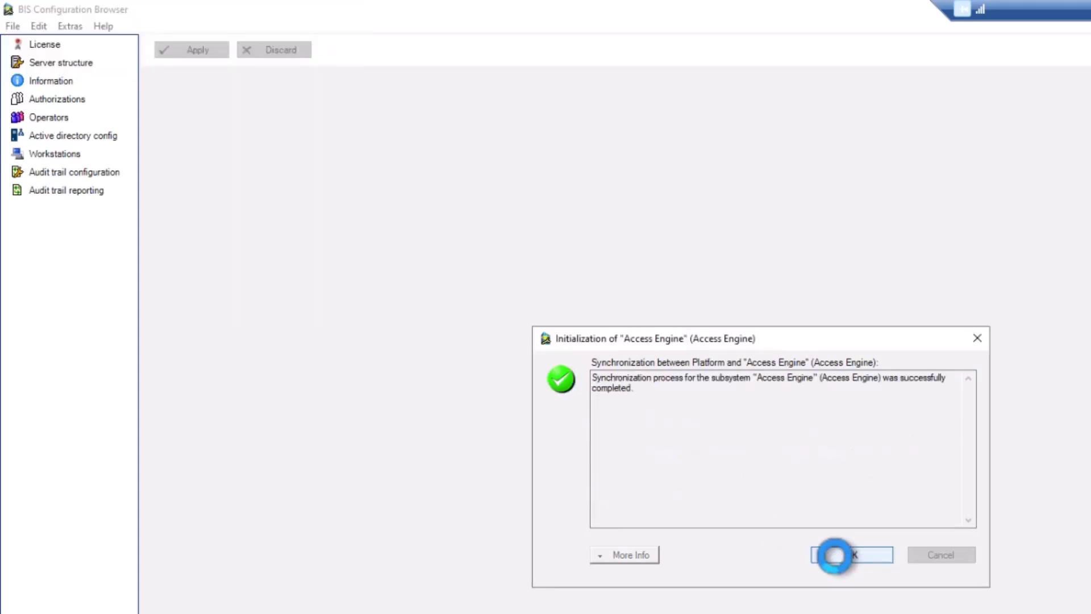
# Step: Acknowledge the synchronization and list the Access Engine devices under the server
pyautogui.click(835, 556)
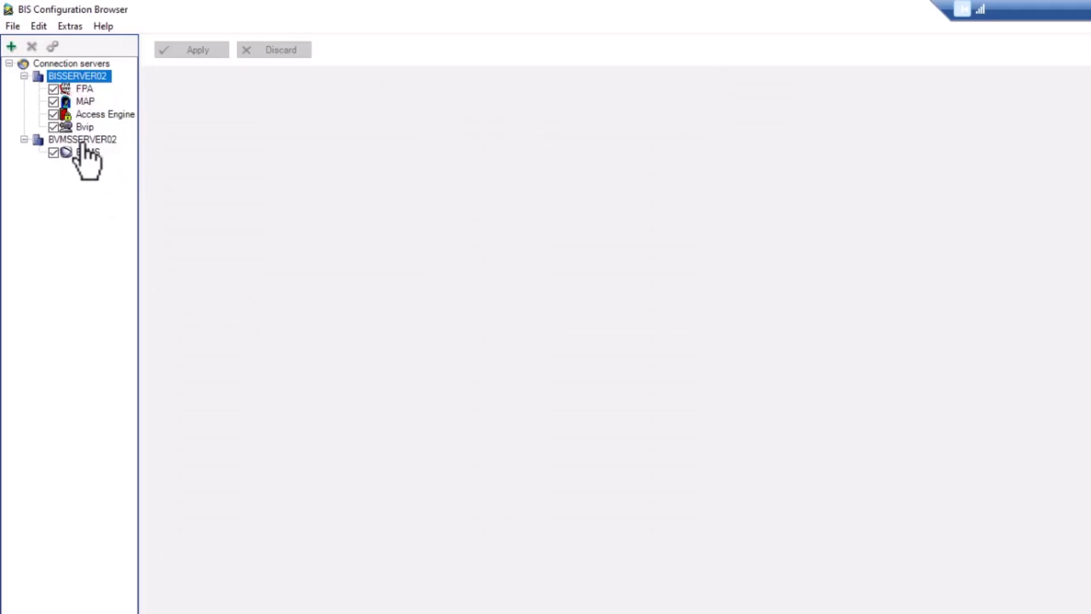
pyautogui.click(101, 116)
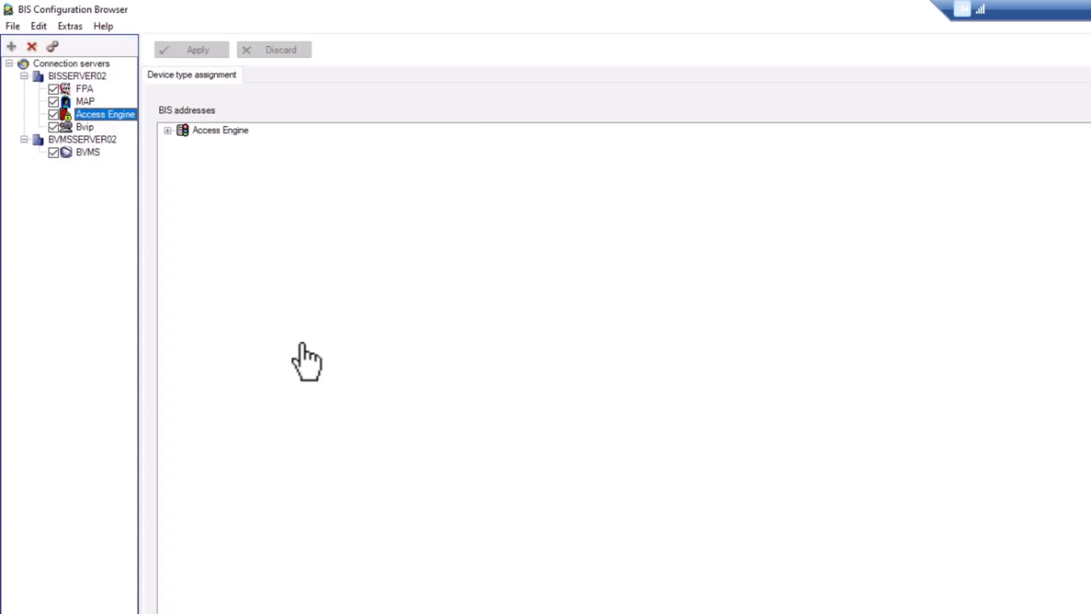
pyautogui.click(168, 131)
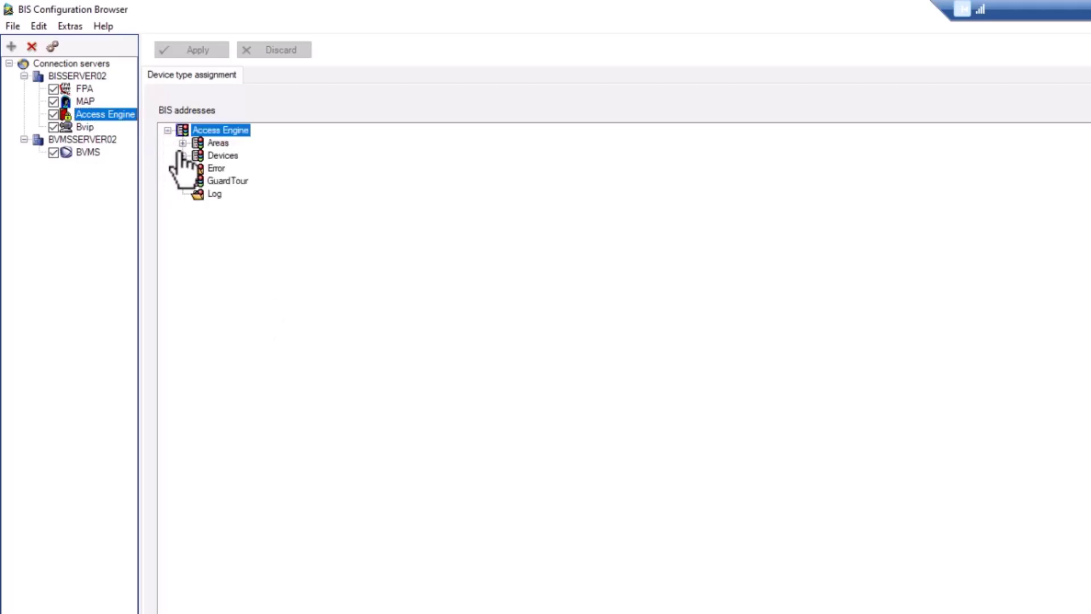
pyautogui.click(182, 157)
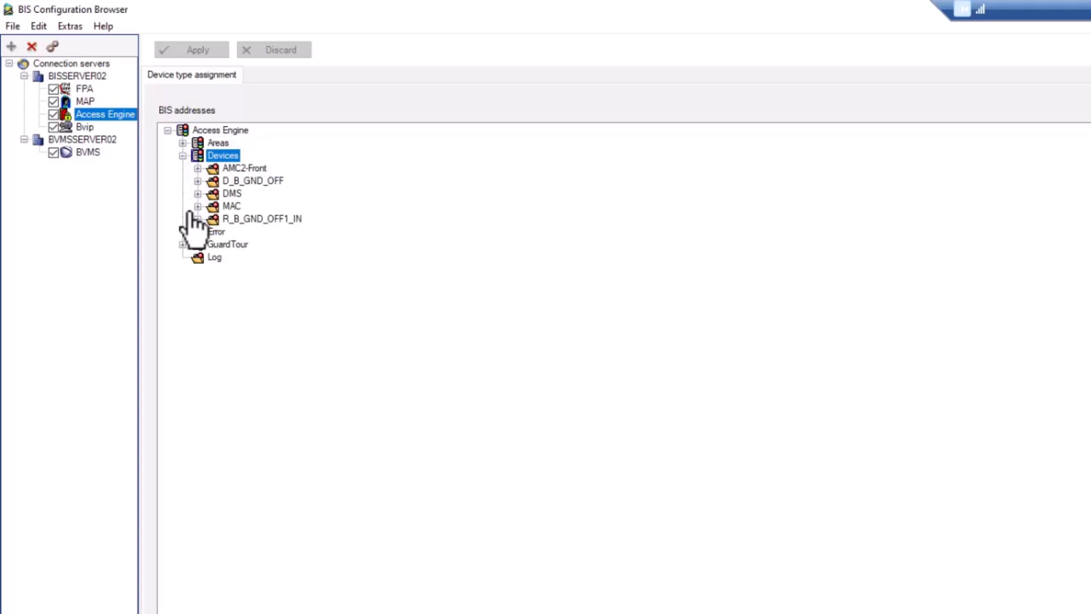
# Step: Check door D_B_GND_OFF and reader R_B_GND_OFF1_IN, then open AMC2-Front in DevEdit
pyautogui.click(216, 181)
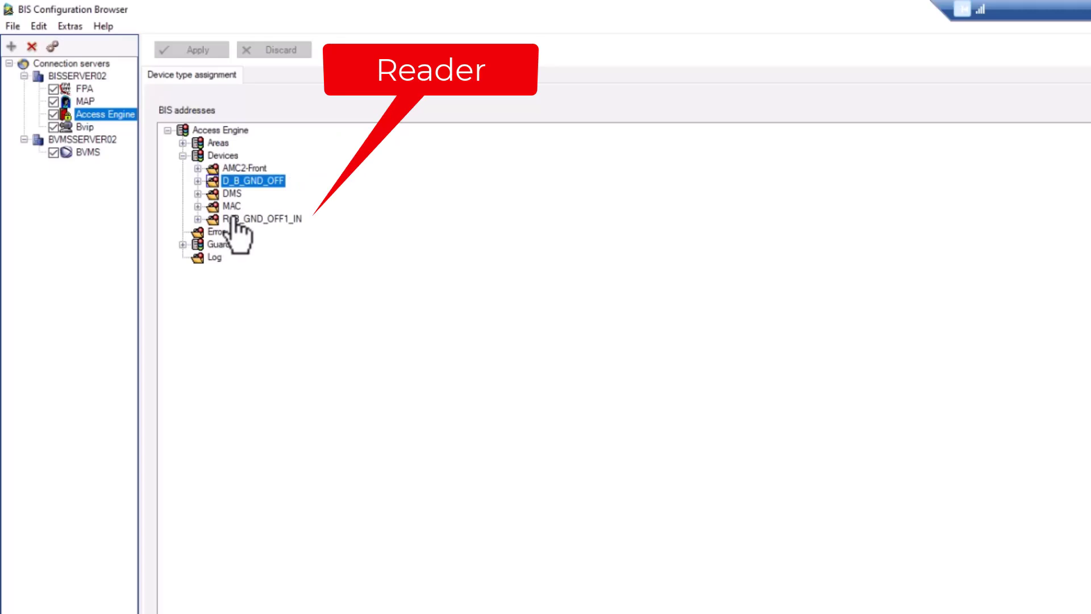
pyautogui.click(231, 220)
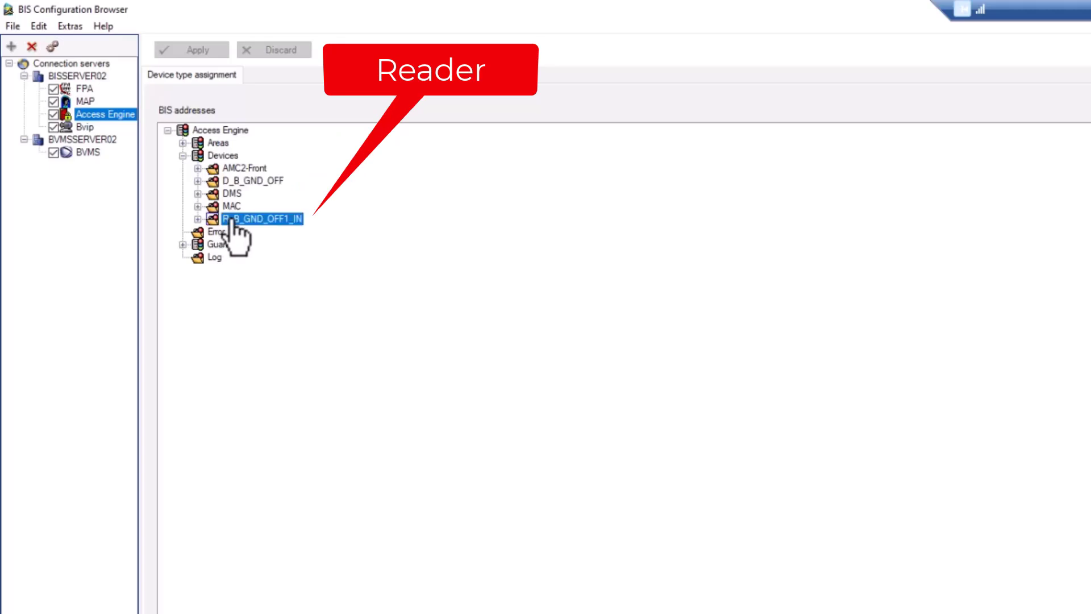
pyautogui.click(245, 168)
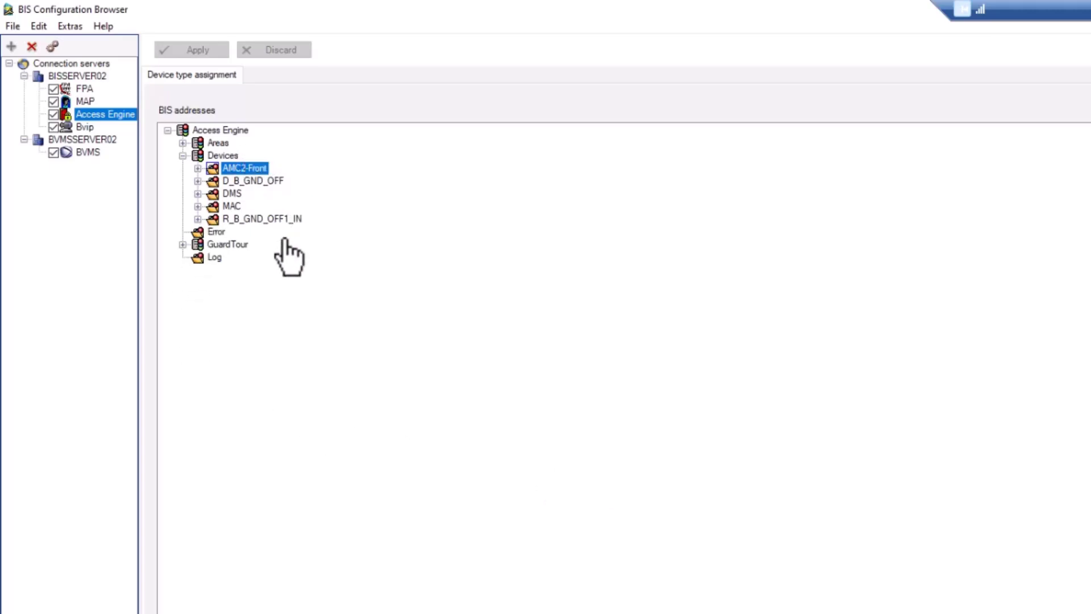
pyautogui.hotkey('alt', 'Tab')
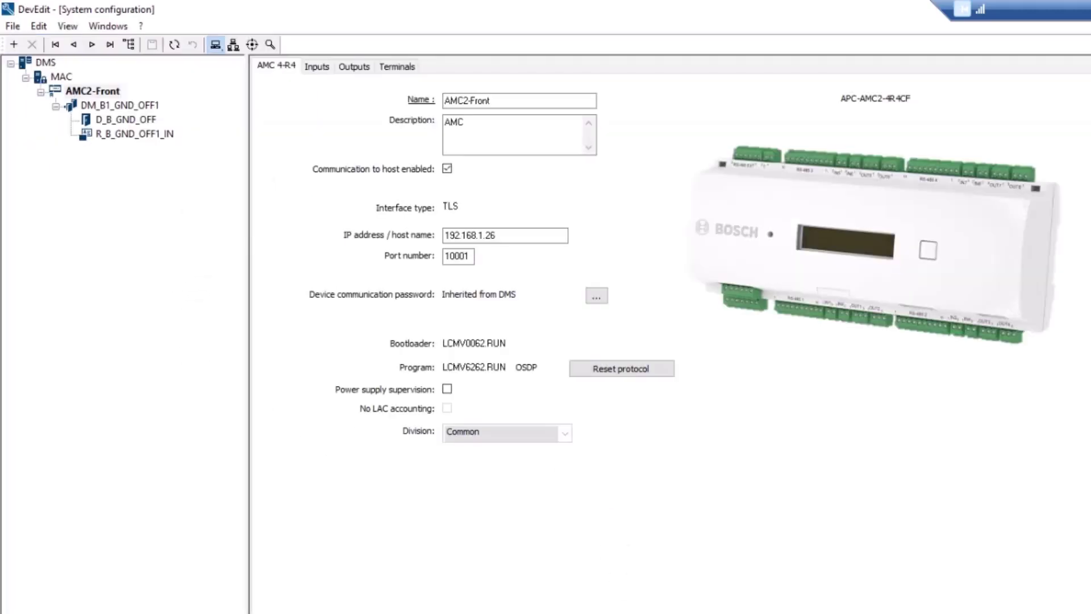